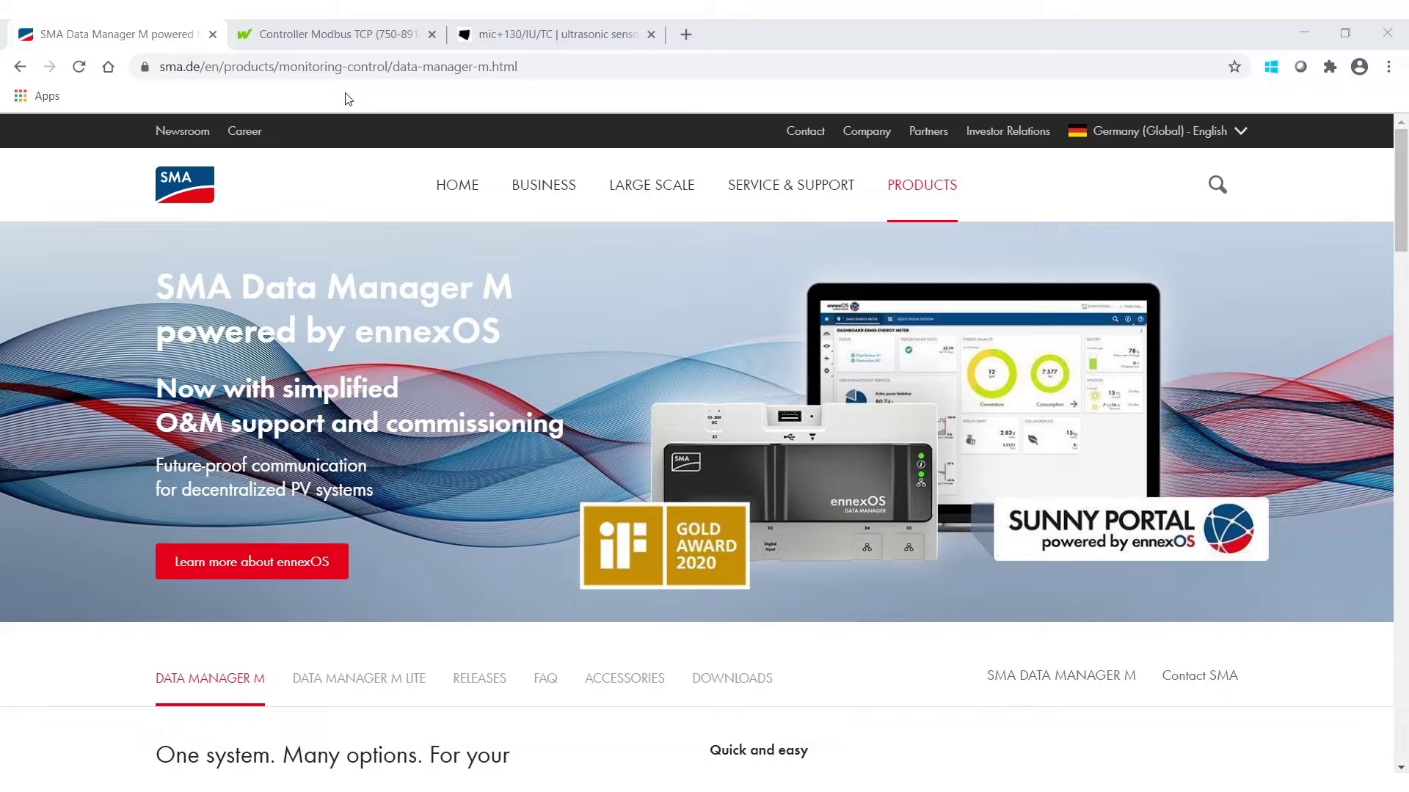
Look over the WAGO Modbus TCP controller and microsonic mic+130/IU/TC sensor pages, then return to Data Manager.
{"action": "left_click", "coordinate": [340, 26]}
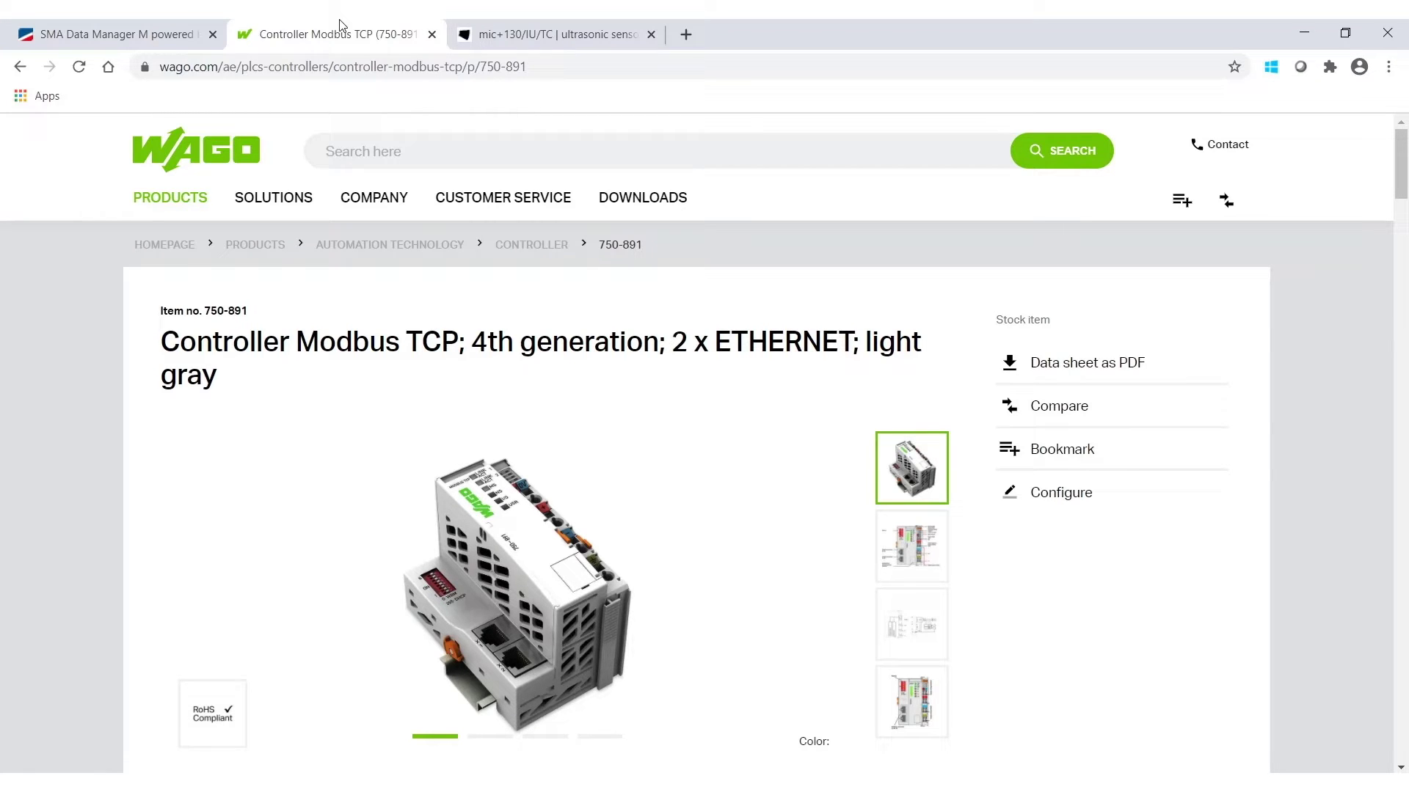
{"action": "left_click", "coordinate": [516, 33]}
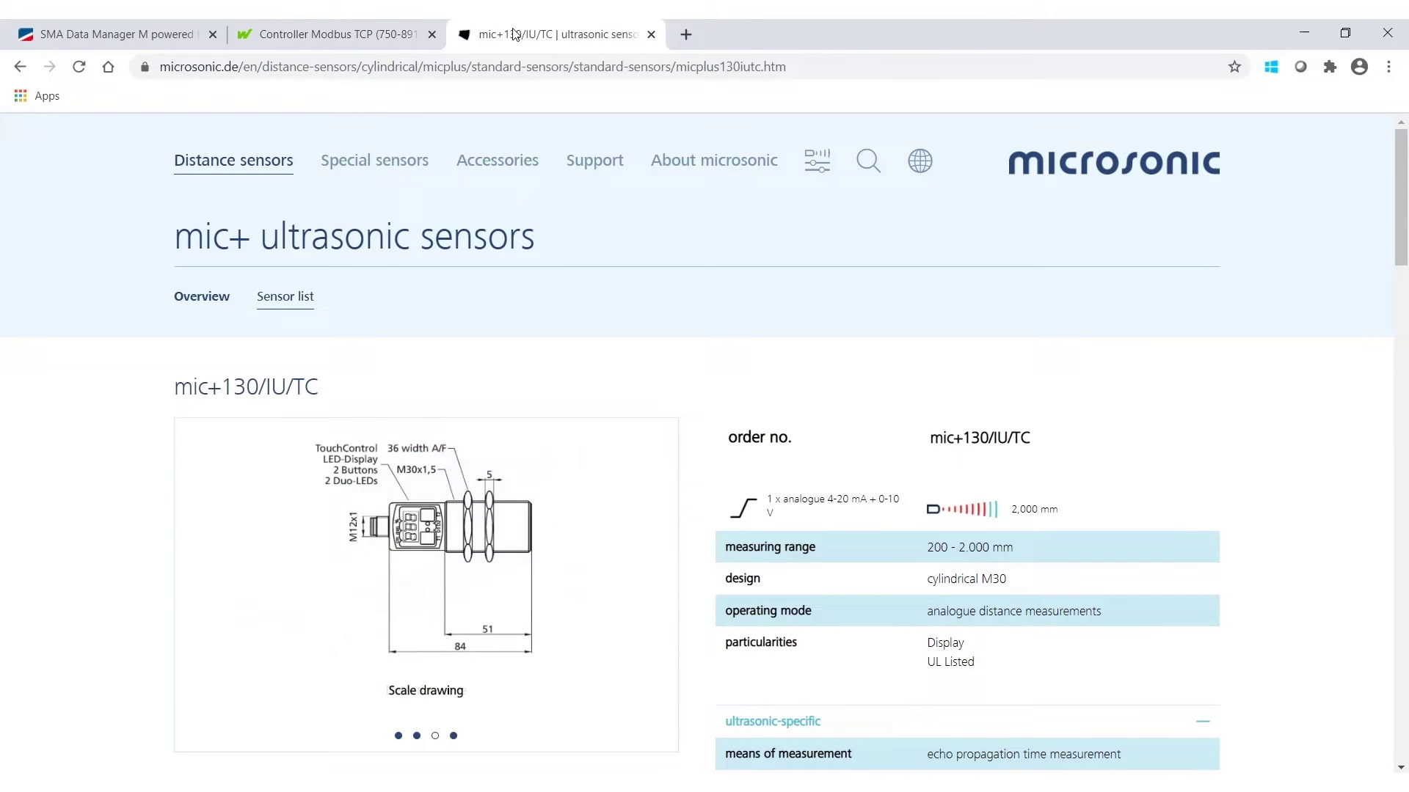
{"action": "left_click", "coordinate": [144, 28]}
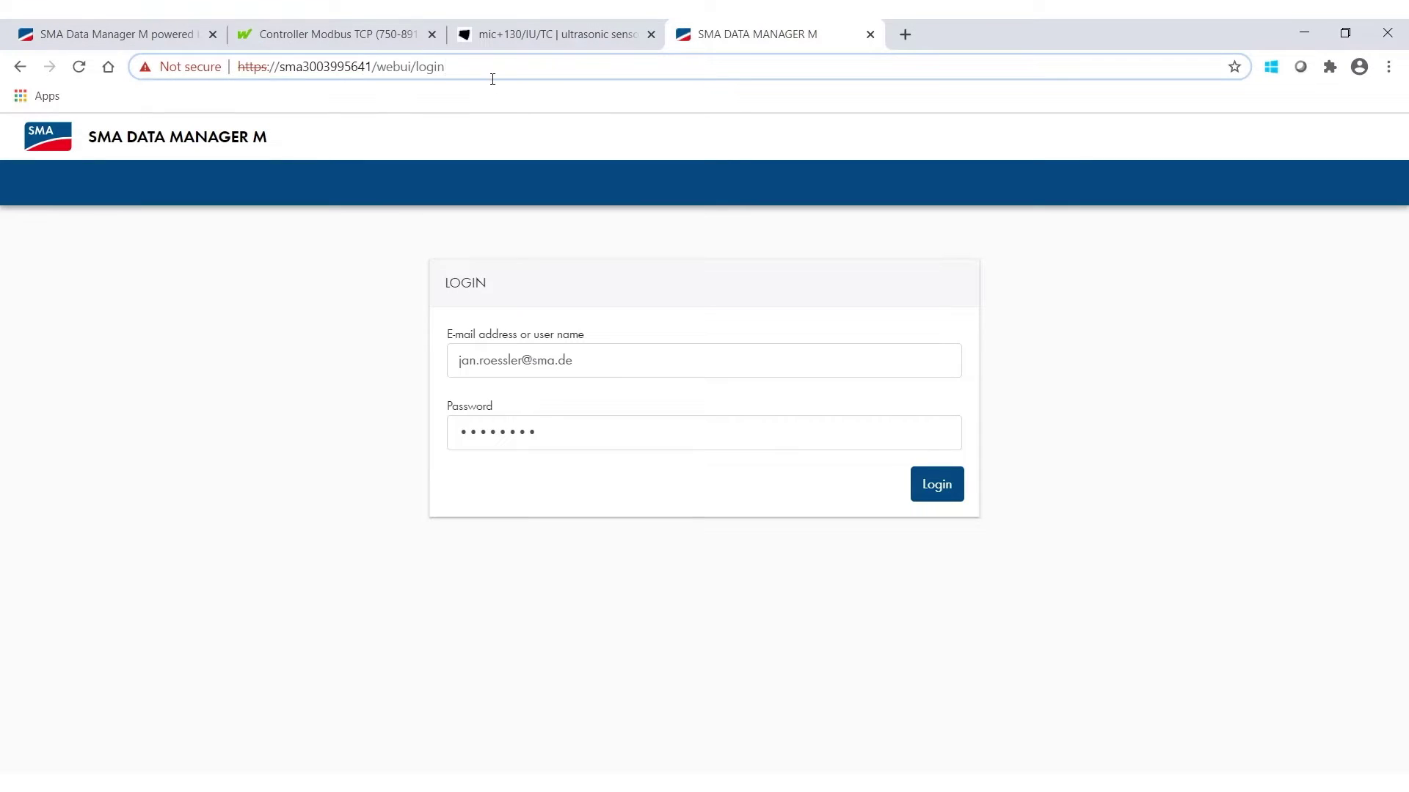
Log in to SMA Data Manager M with the user name and password.
{"action": "left_click", "coordinate": [710, 354]}
{"action": "left_click", "coordinate": [733, 433]}
{"action": "left_click", "coordinate": [927, 490]}
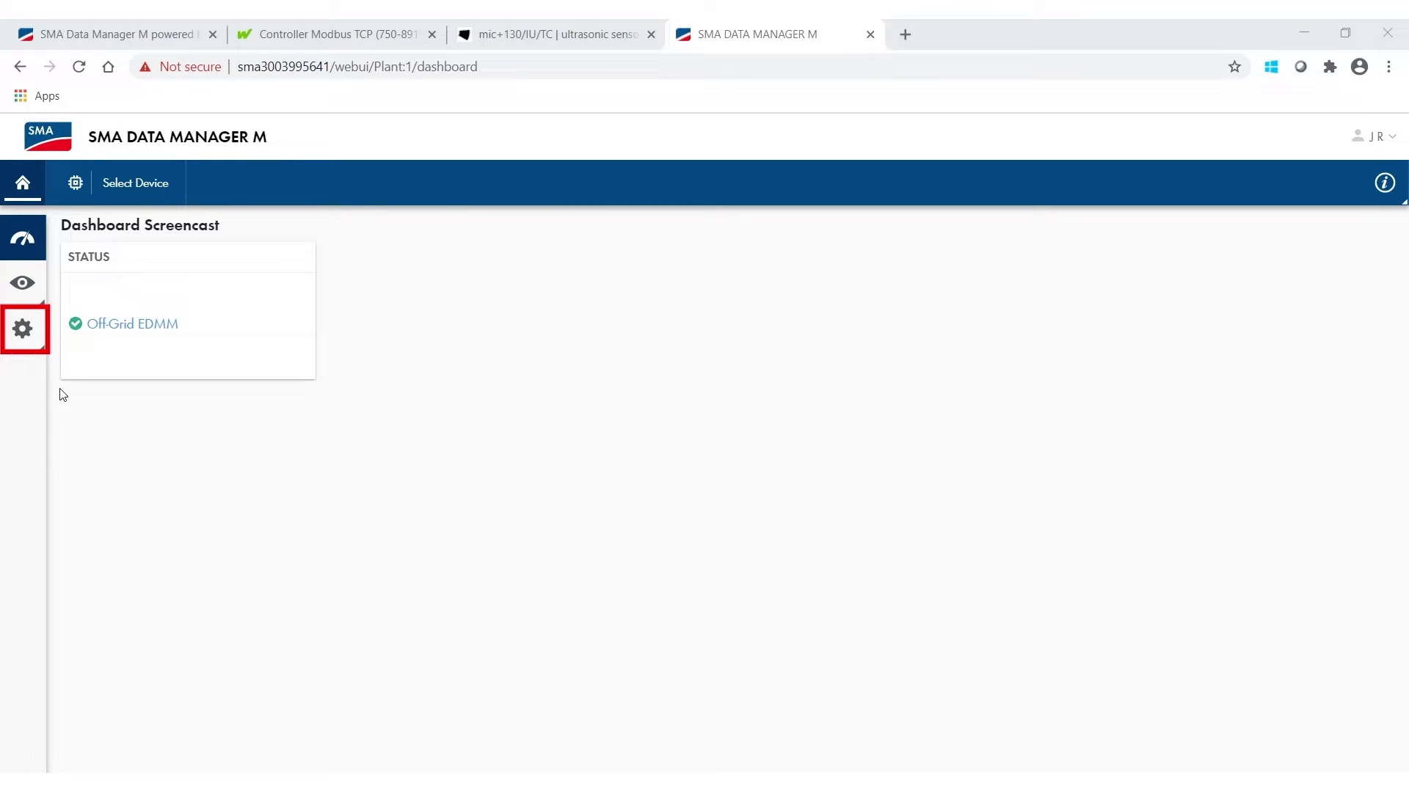
Go to Device administration and start registering a new device.
{"action": "left_click", "coordinate": [26, 334]}
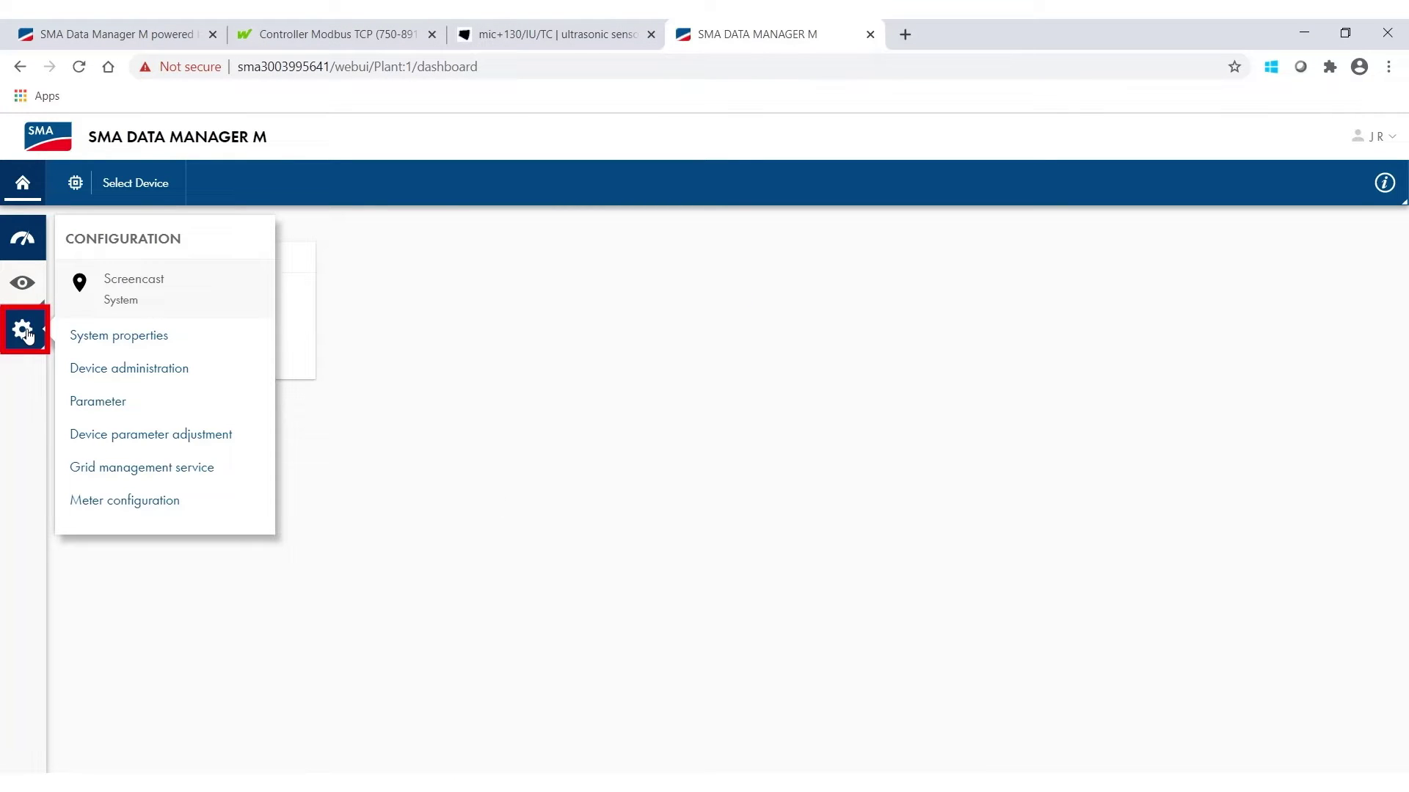
{"action": "left_click", "coordinate": [108, 380]}
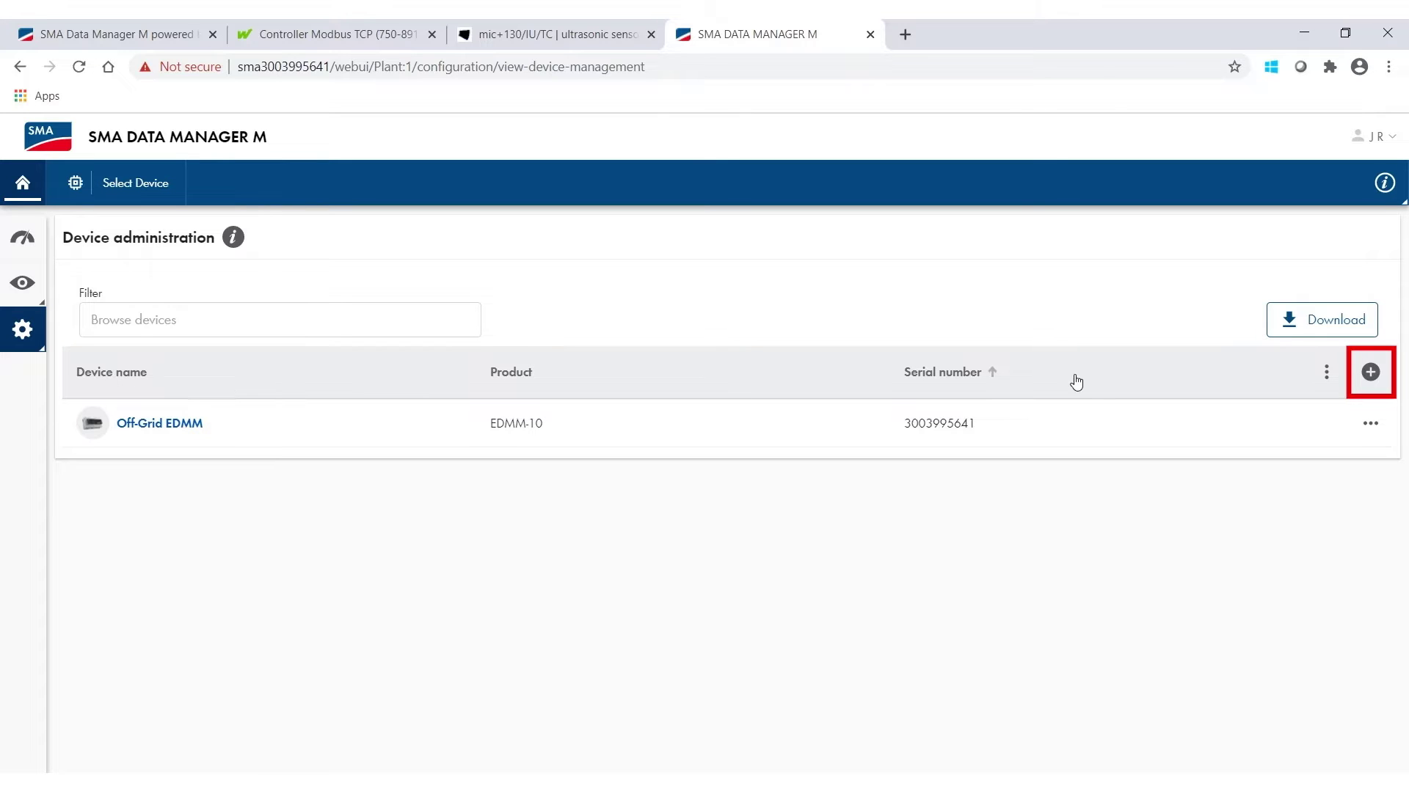
{"action": "left_click", "coordinate": [1370, 373]}
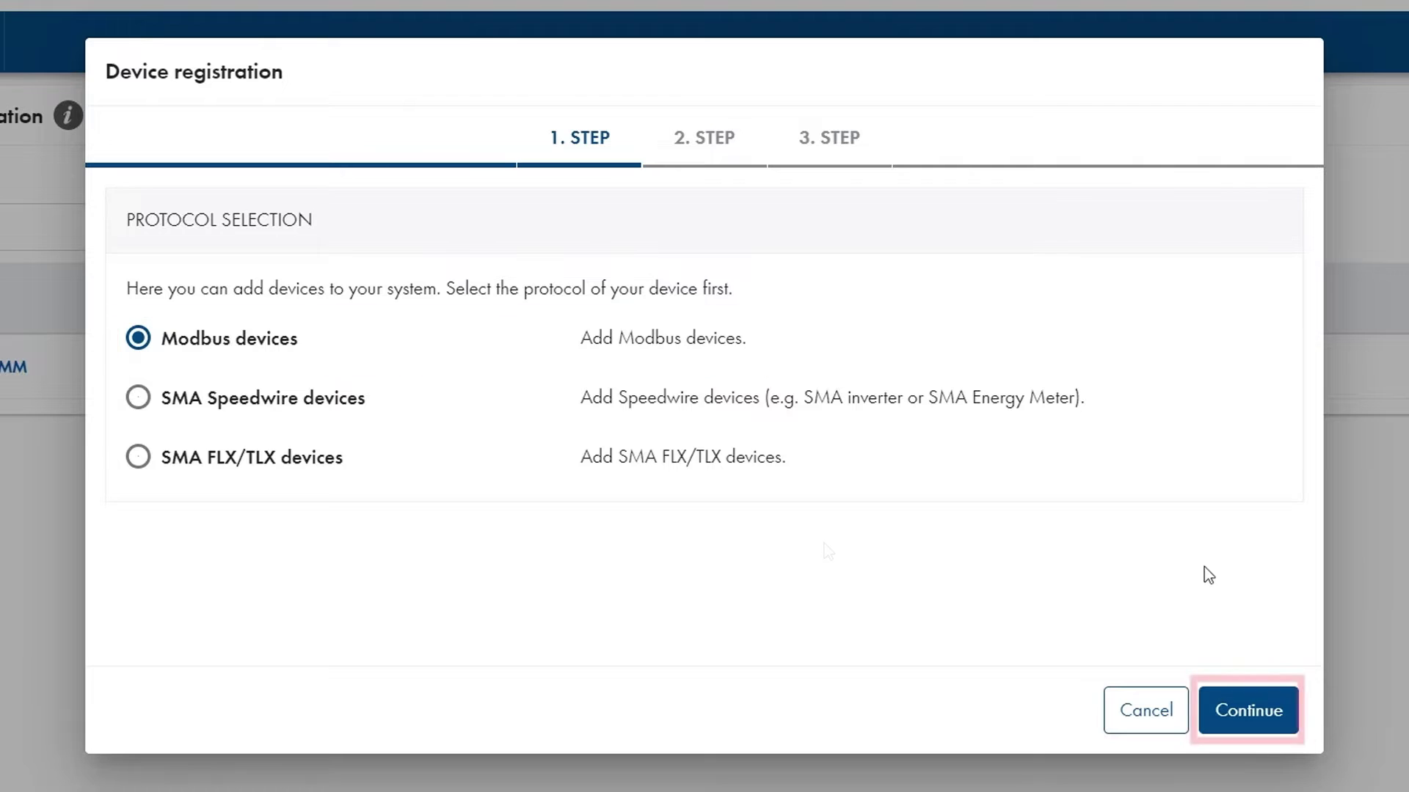
Continue the device registration with Modbus devices as the protocol.
{"action": "left_click", "coordinate": [1253, 711]}
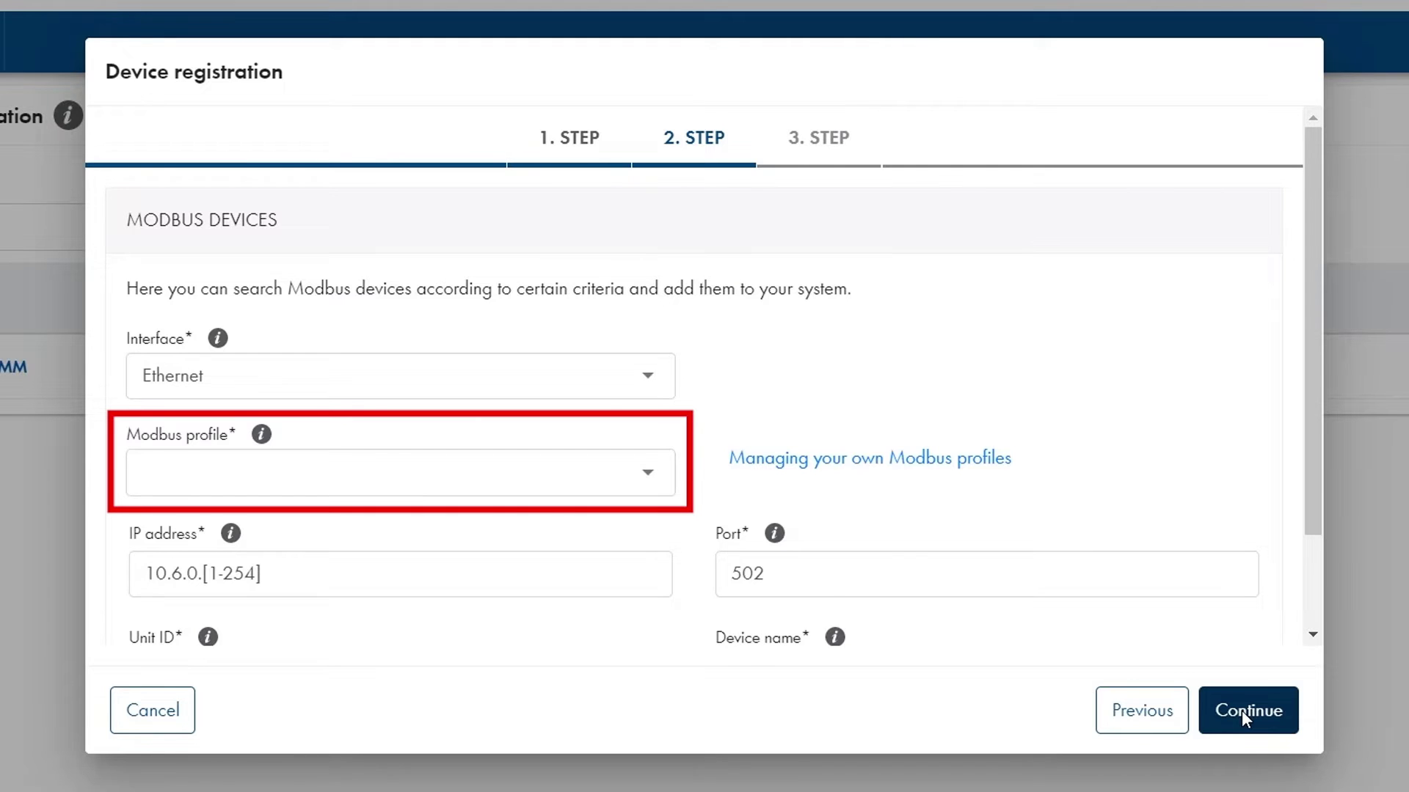
Search with the 'WAGO I/O extension bundle (0-20mA output)' profile and device name 'Wago 750'.
{"action": "left_click", "coordinate": [654, 478]}
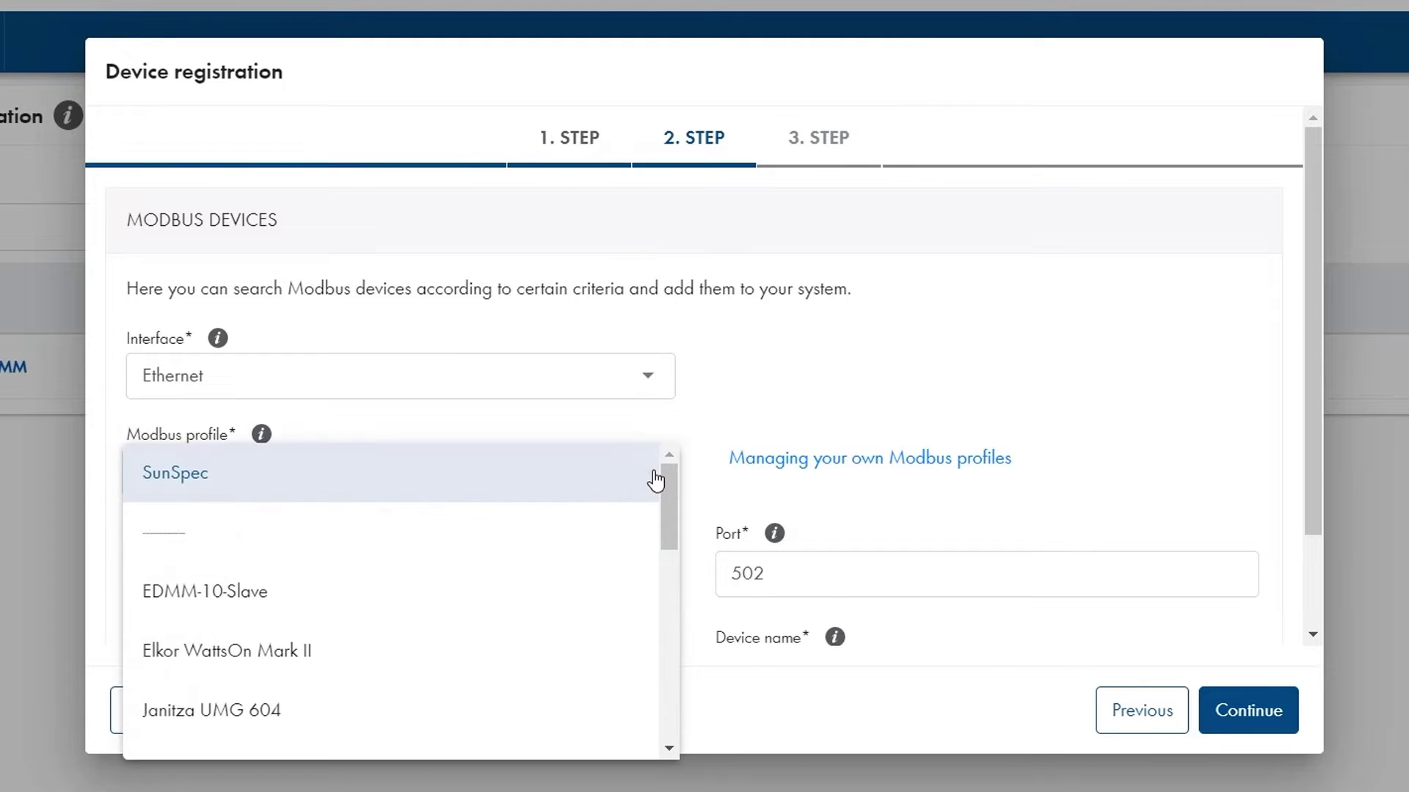
{"action": "left_click_drag", "start_coordinate": [669, 528], "coordinate": [659, 708]}
{"action": "left_click", "coordinate": [478, 729]}
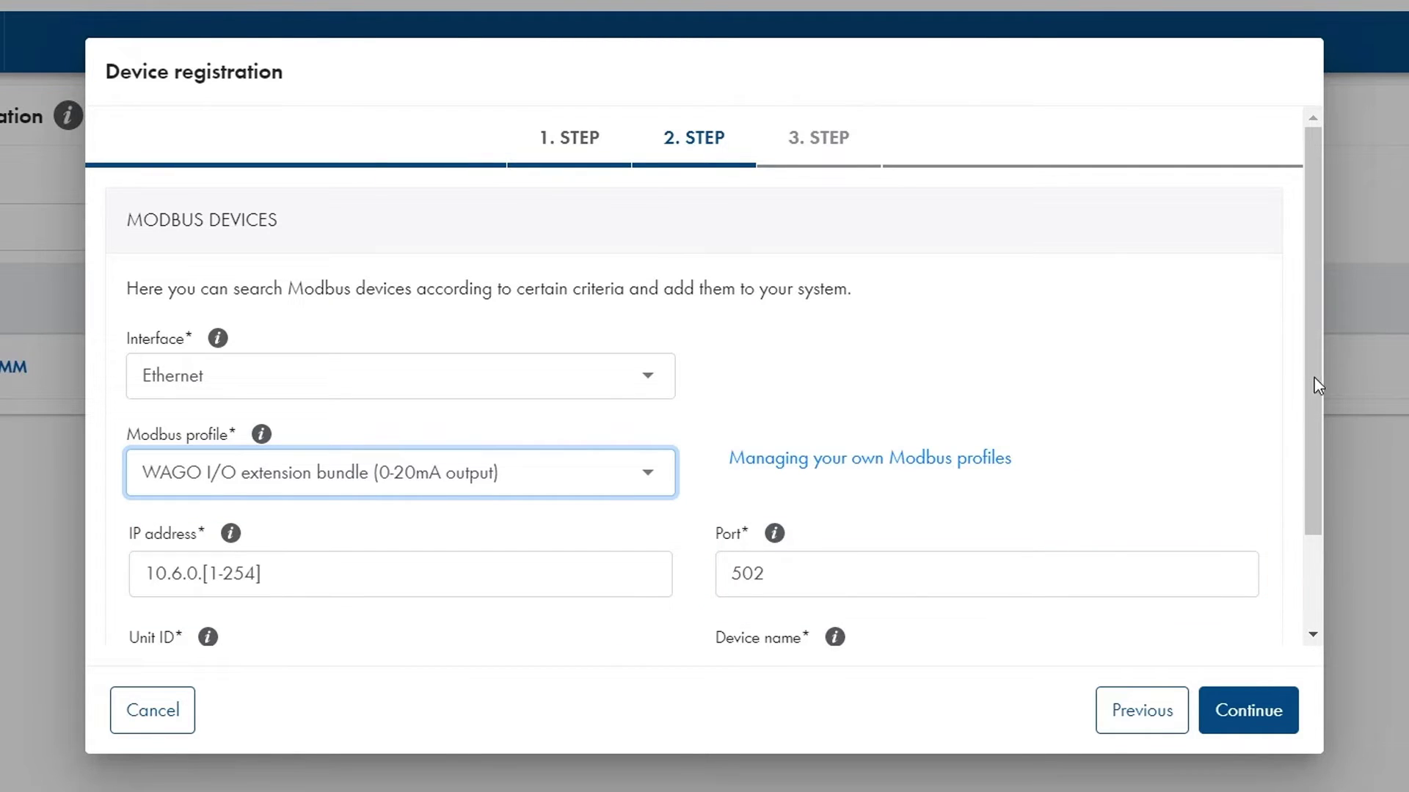
{"action": "left_click_drag", "start_coordinate": [1314, 377], "coordinate": [1306, 484]}
{"action": "double_click", "coordinate": [776, 557]}
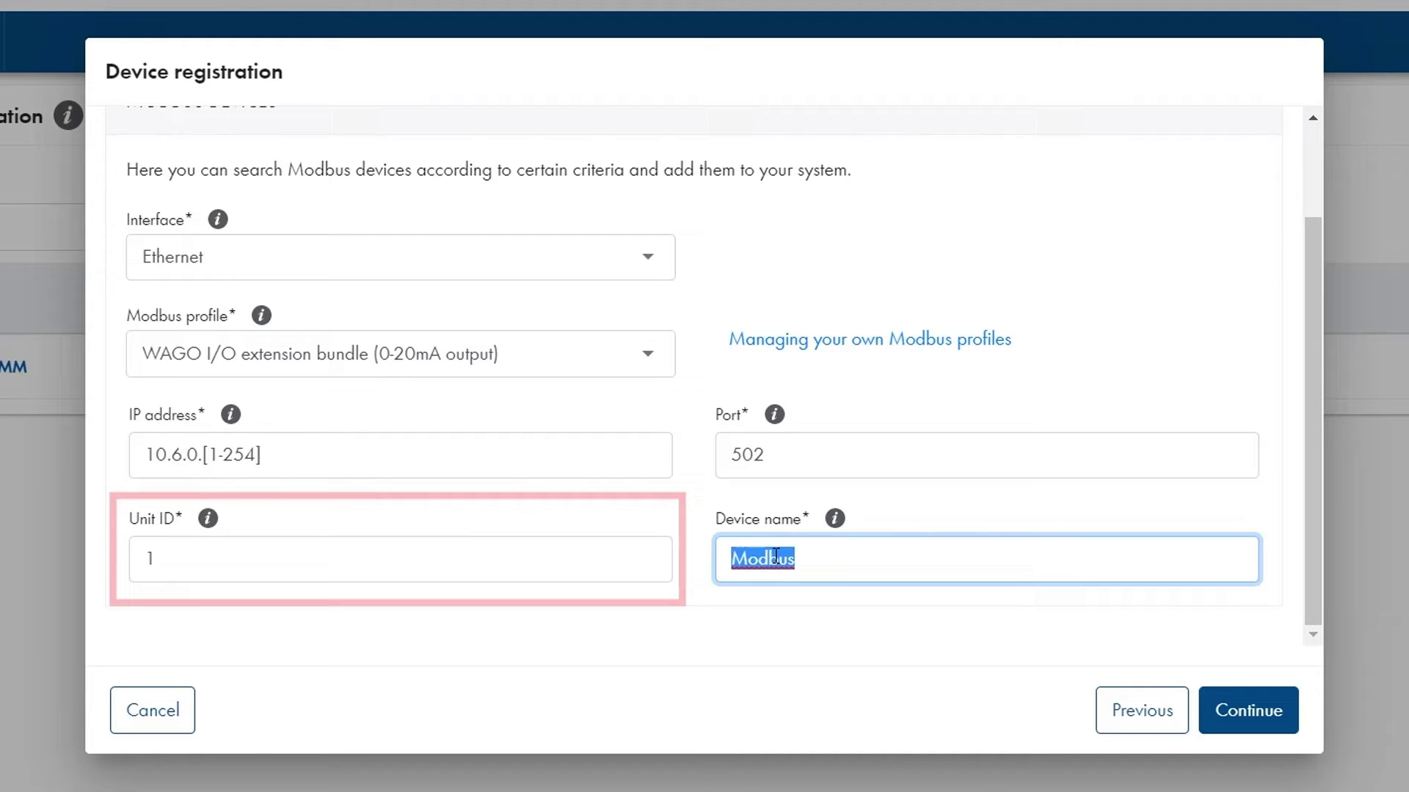
{"action": "type", "text": "Wago 750"}
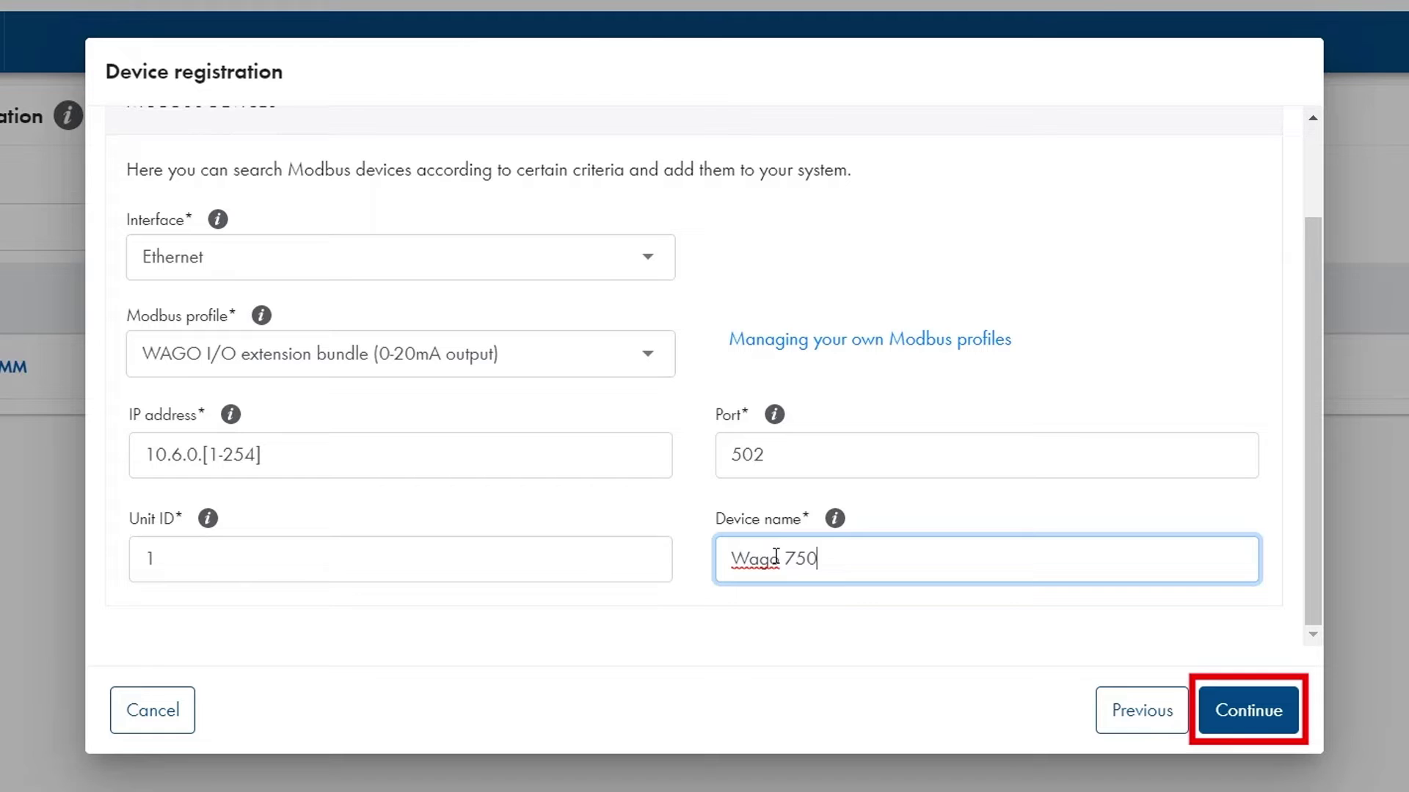
{"action": "left_click", "coordinate": [1245, 718]}
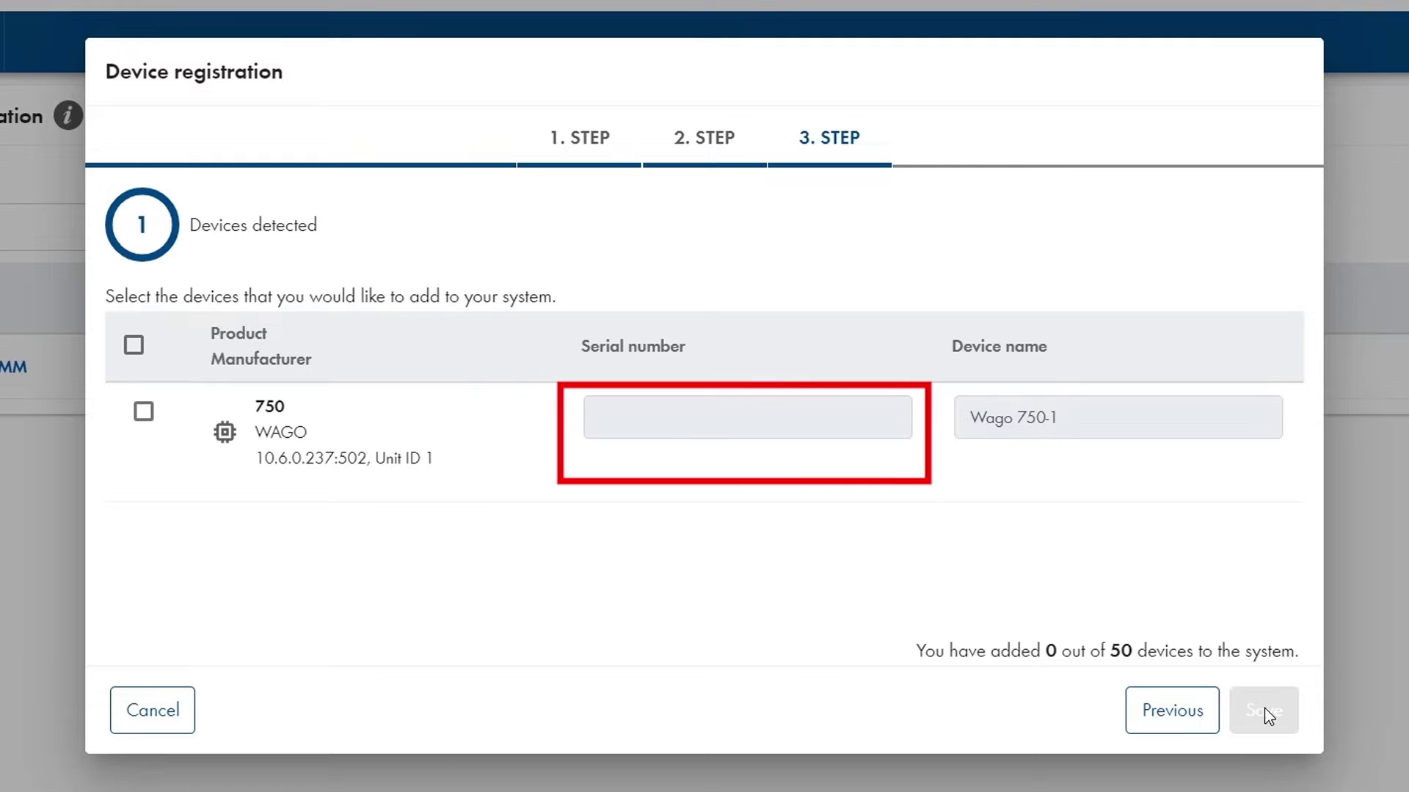
Select the detected WAGO 750, give it serial number 178053, and save it.
{"action": "left_click", "coordinate": [144, 415]}
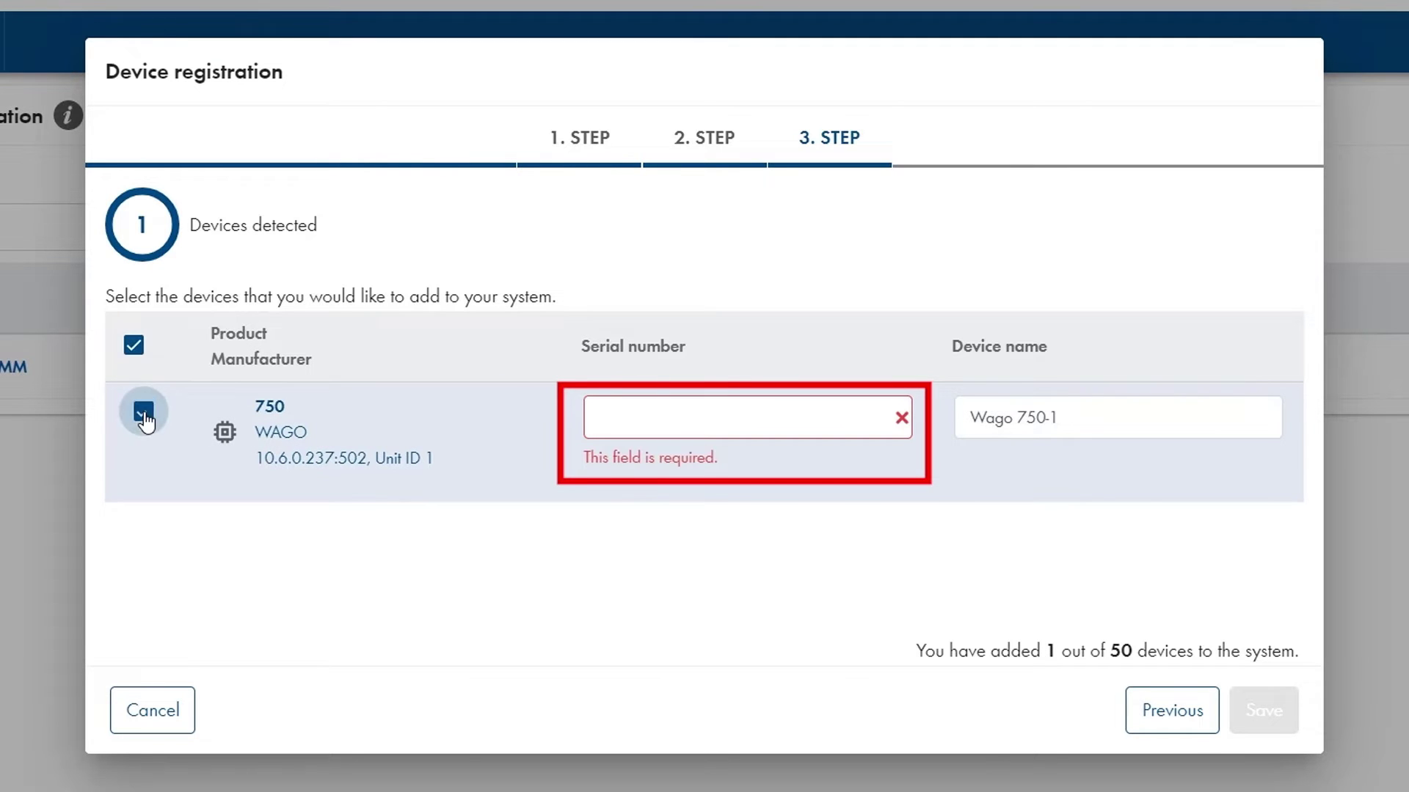
{"action": "left_click", "coordinate": [605, 416]}
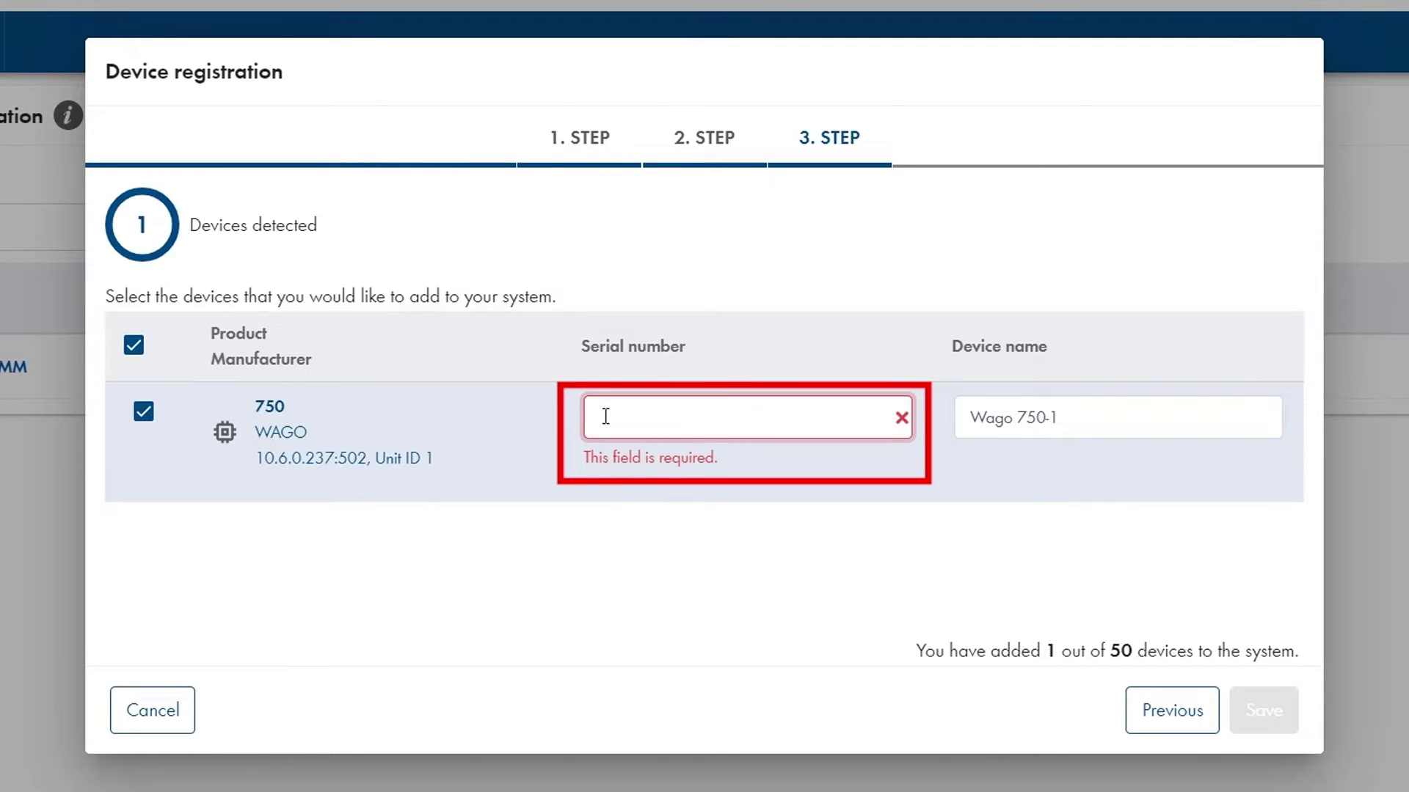
{"action": "type", "text": "78053"}
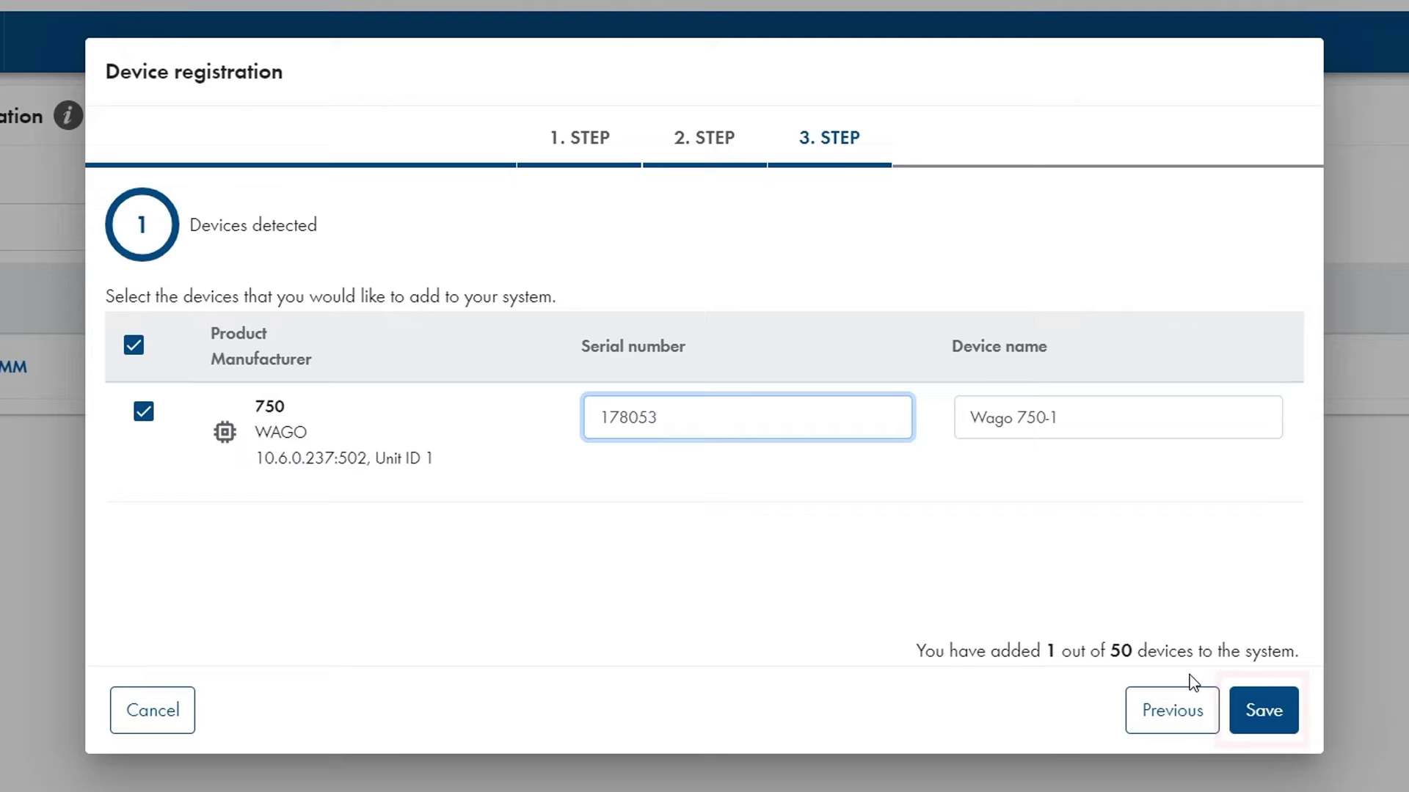
{"action": "left_click", "coordinate": [1270, 721]}
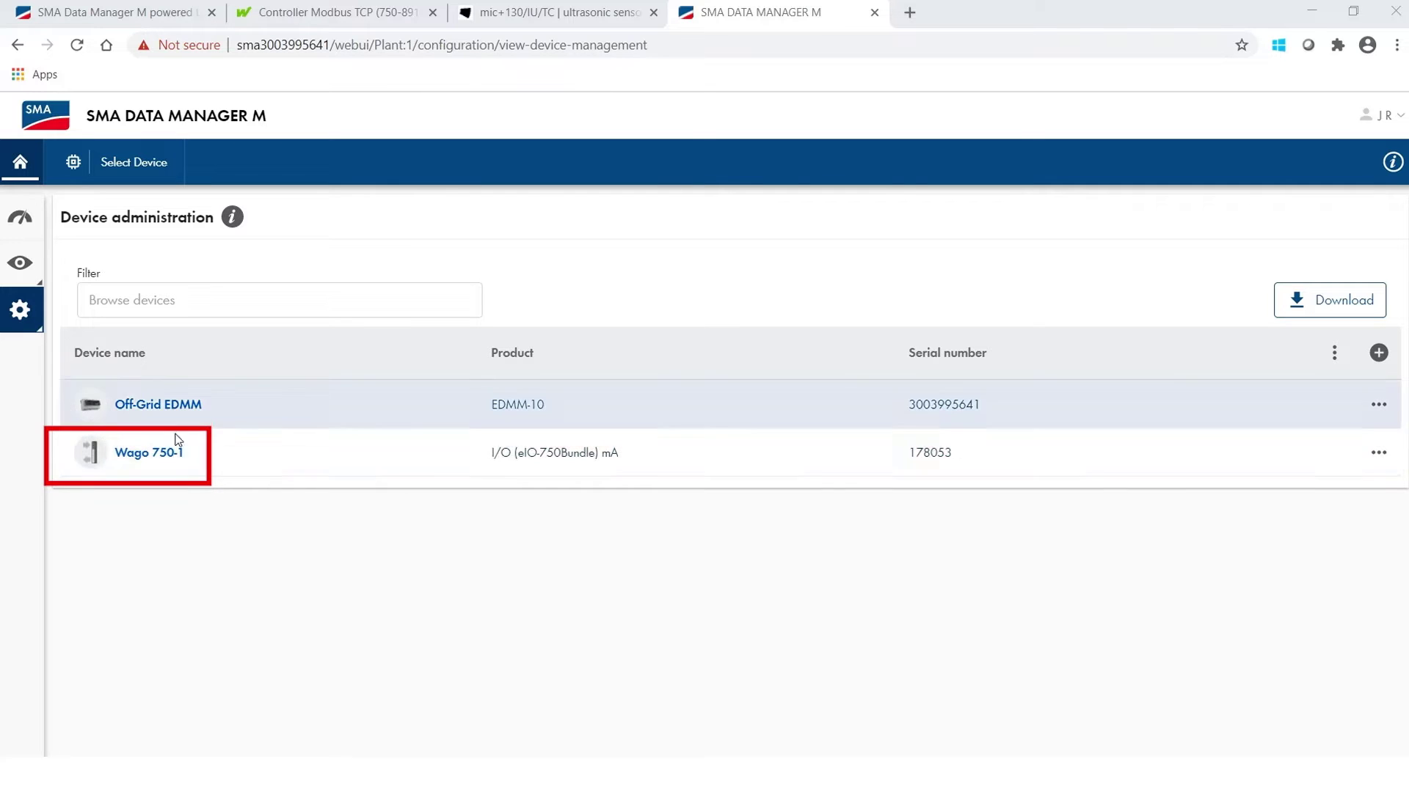
Open Wago 750-1's I/O configuration and start adding a new configuration.
{"action": "left_click", "coordinate": [149, 453]}
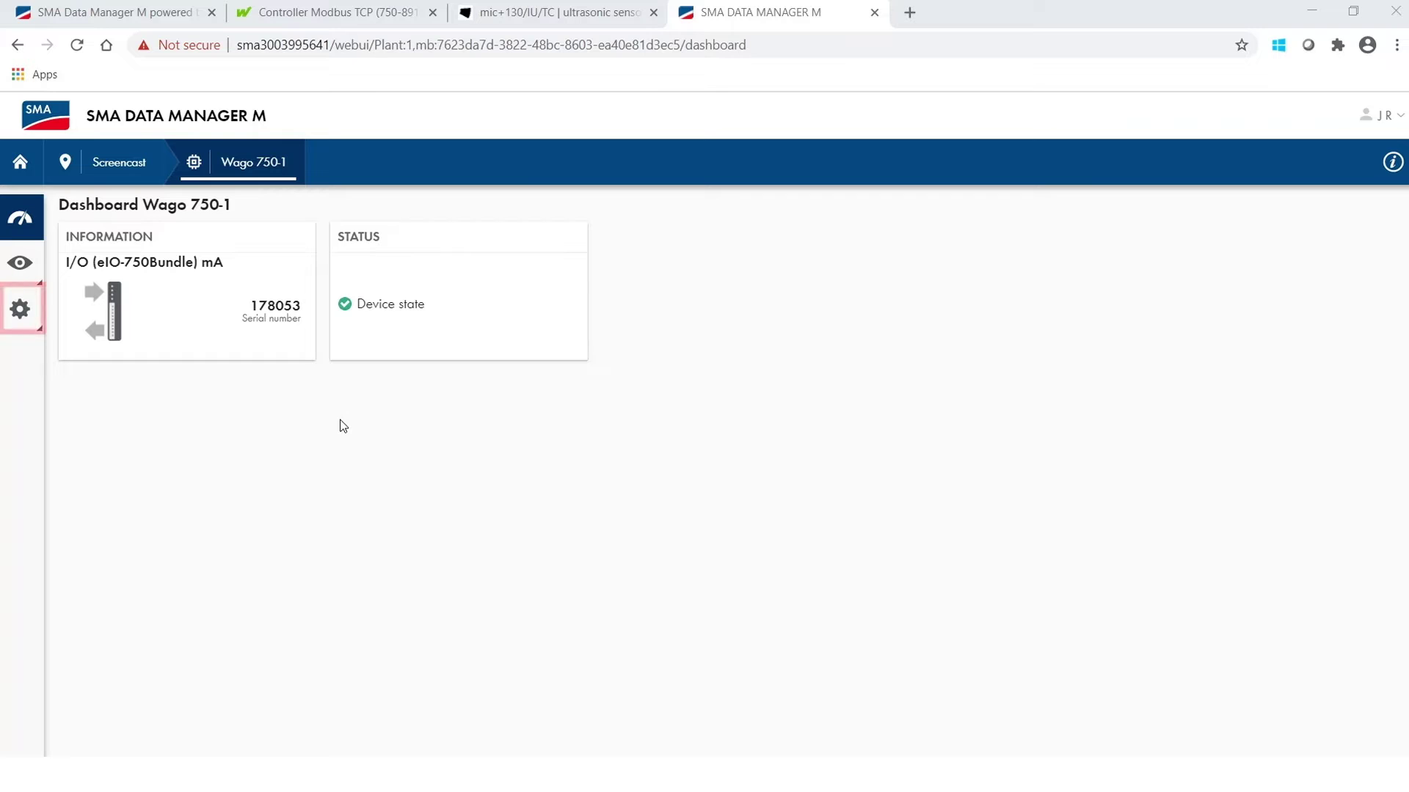
{"action": "left_click", "coordinate": [17, 310]}
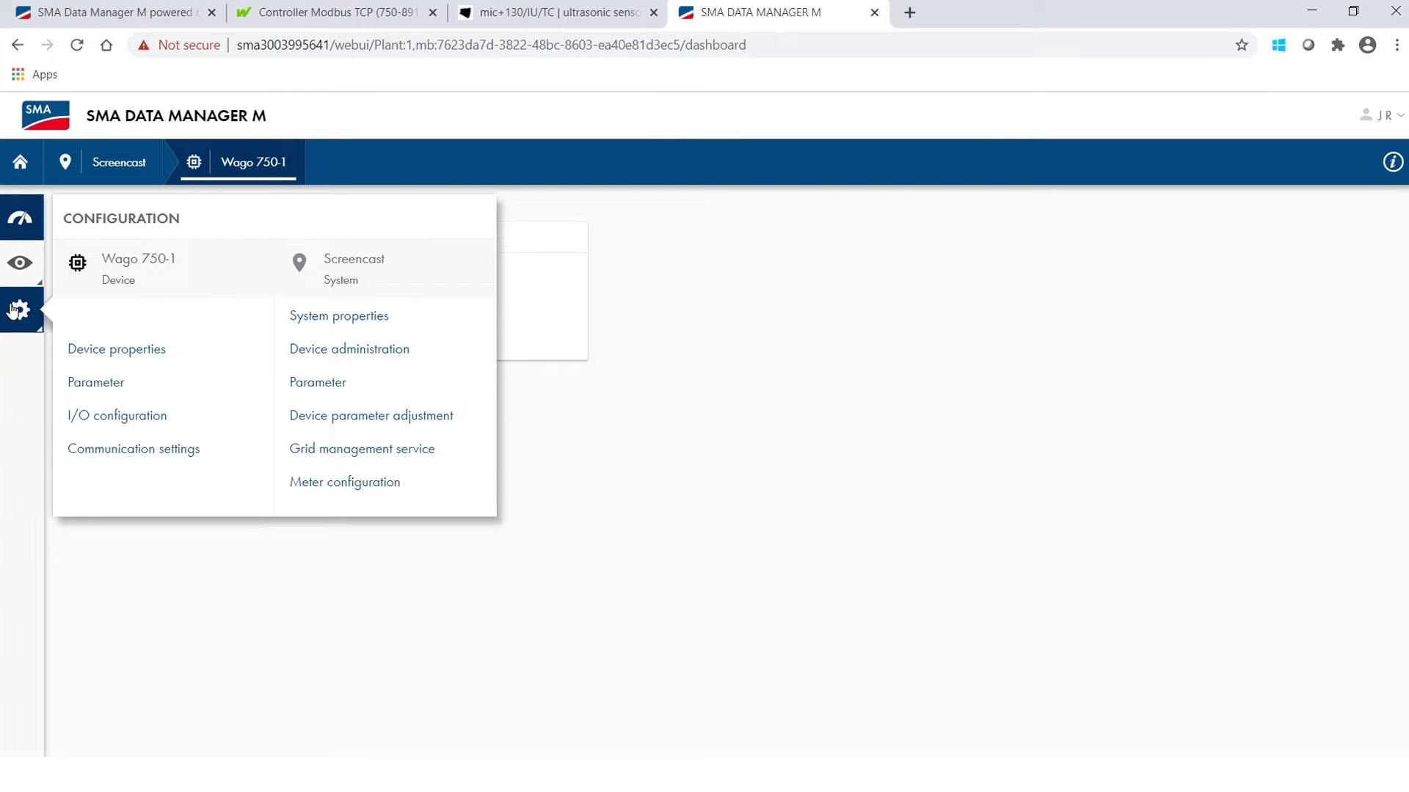
{"action": "left_click", "coordinate": [117, 424]}
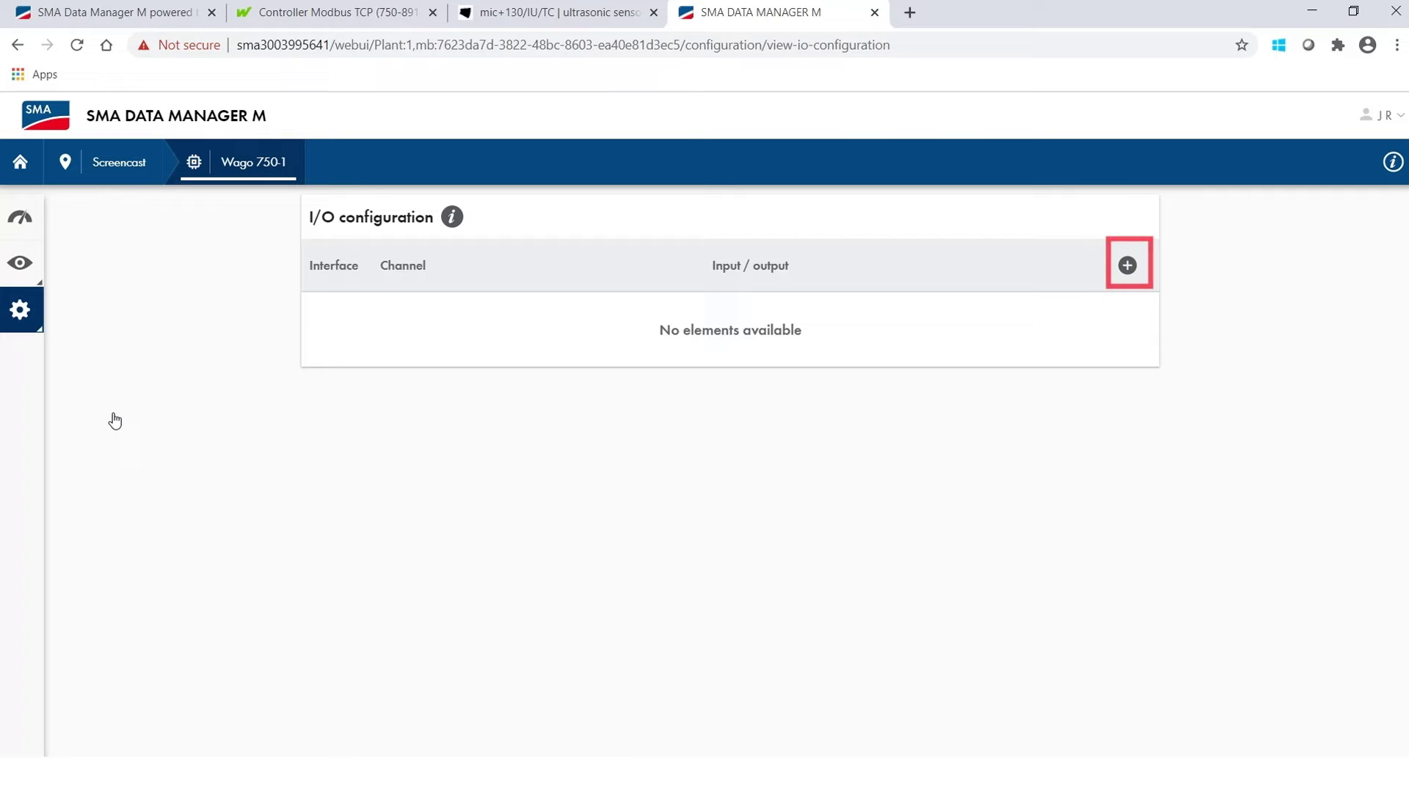
{"action": "left_click", "coordinate": [1127, 265]}
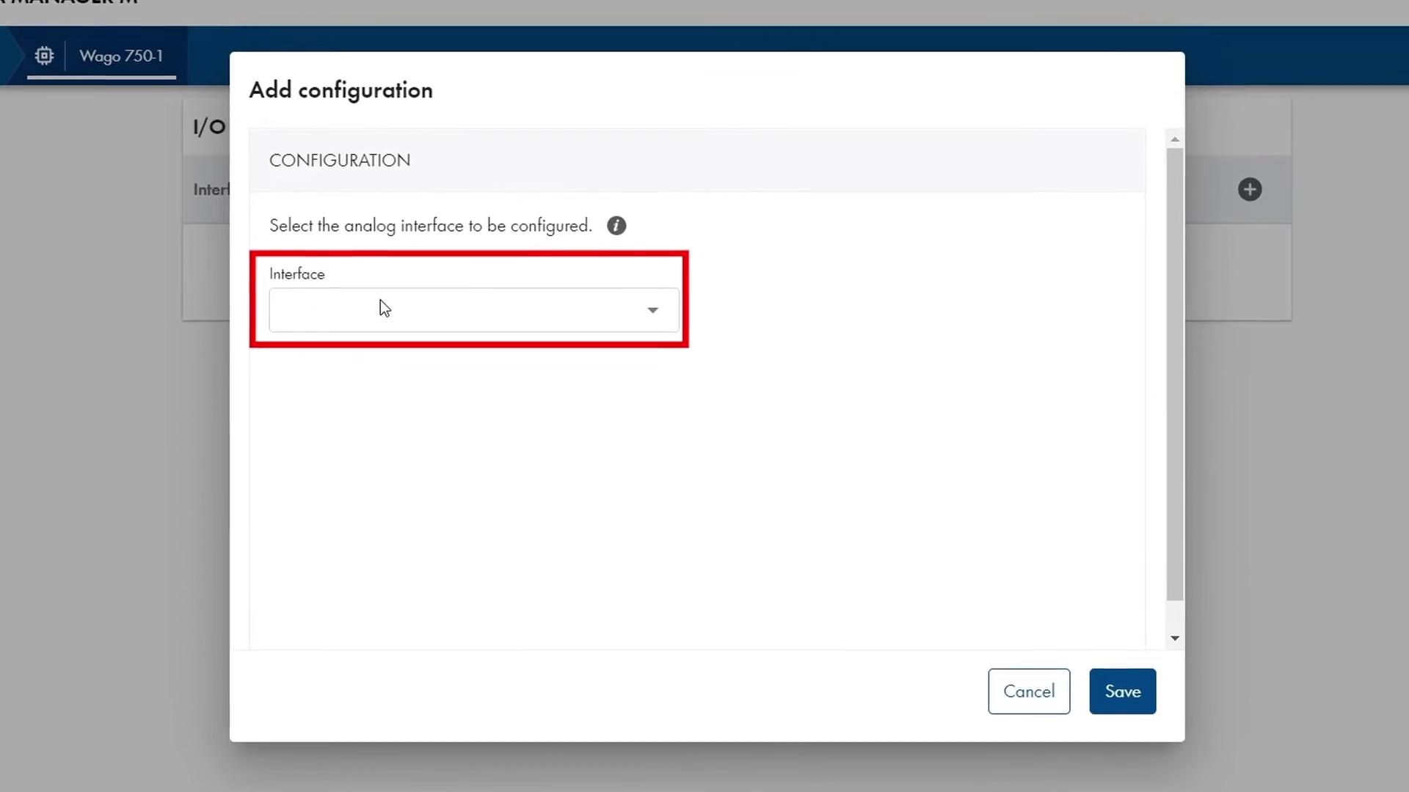
Choose Input as the analog interface with Percent as the channel function.
{"action": "left_click", "coordinate": [496, 309]}
{"action": "left_click", "coordinate": [460, 318]}
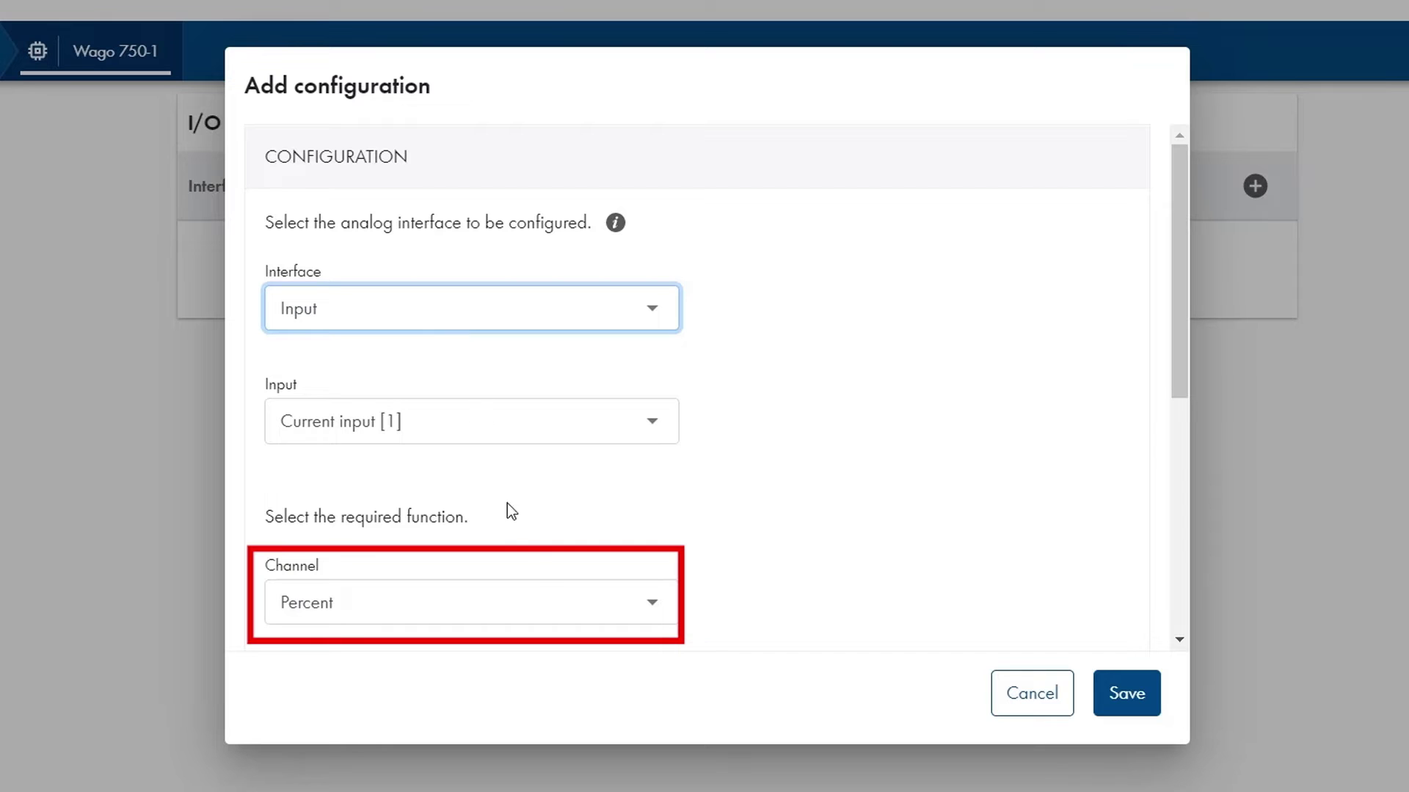
{"action": "left_click", "coordinate": [540, 609]}
{"action": "left_click", "coordinate": [541, 611]}
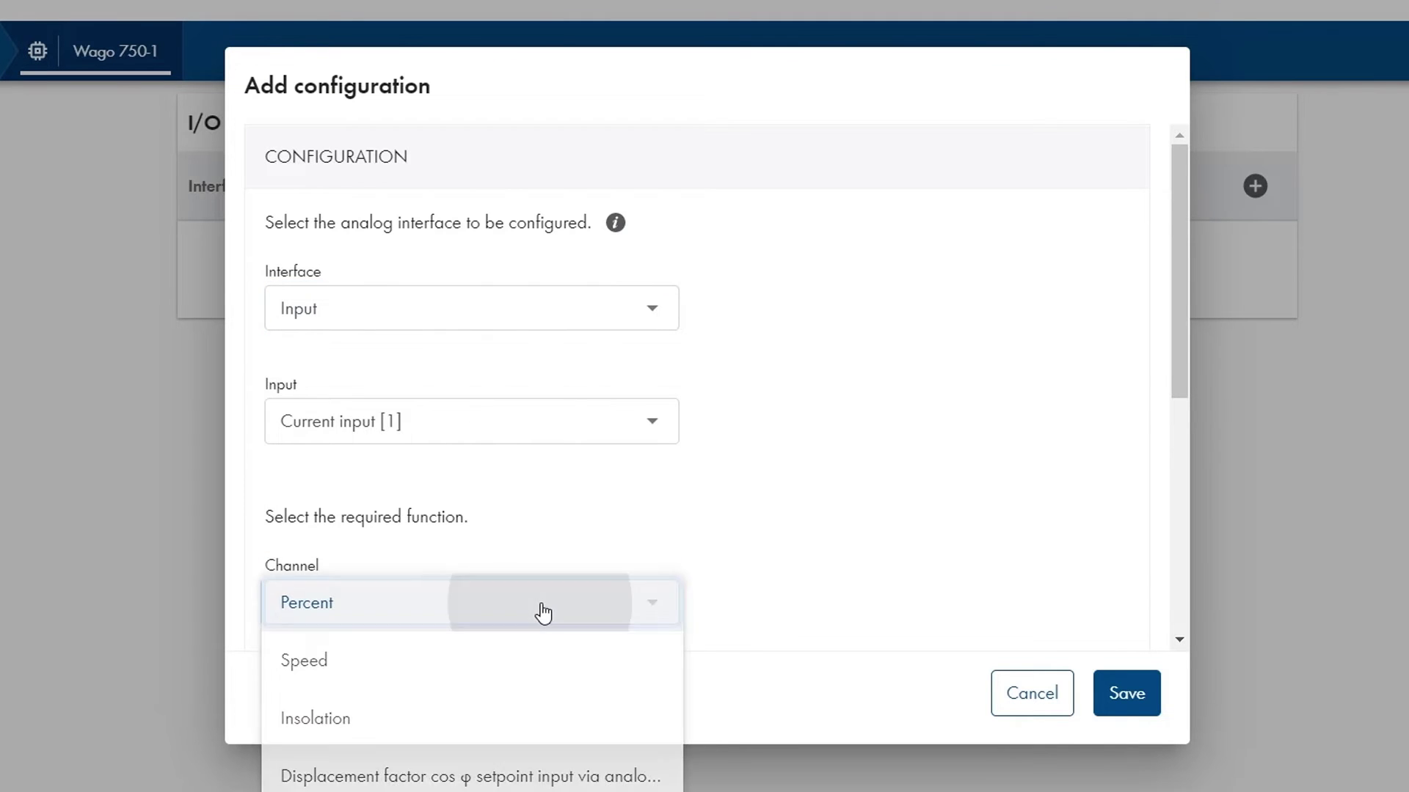
Scale the linear characteristic curve from 4 mA/0 % to 20 mA/100 % and save it.
{"action": "left_click_drag", "start_coordinate": [1179, 230], "coordinate": [1146, 512]}
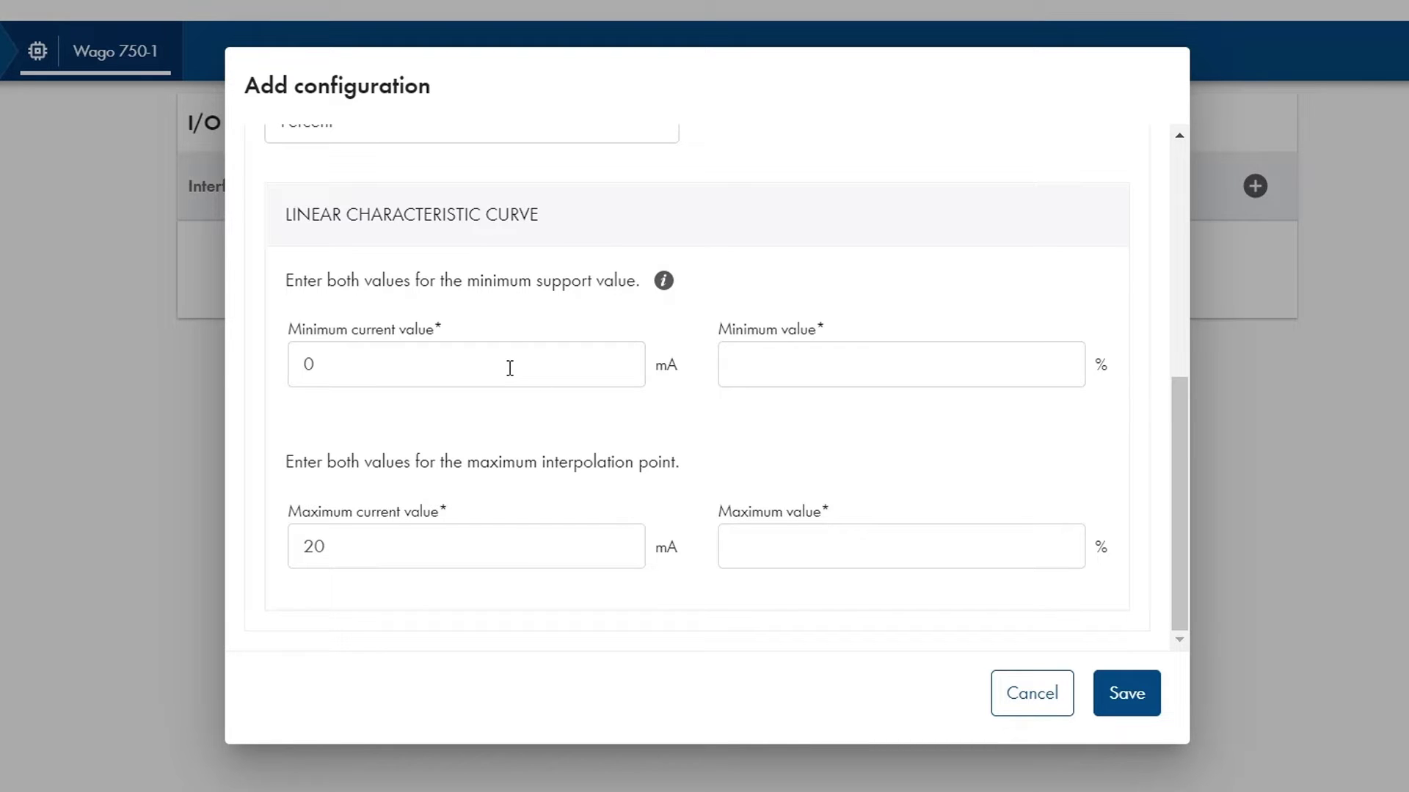
{"action": "left_click", "coordinate": [778, 364]}
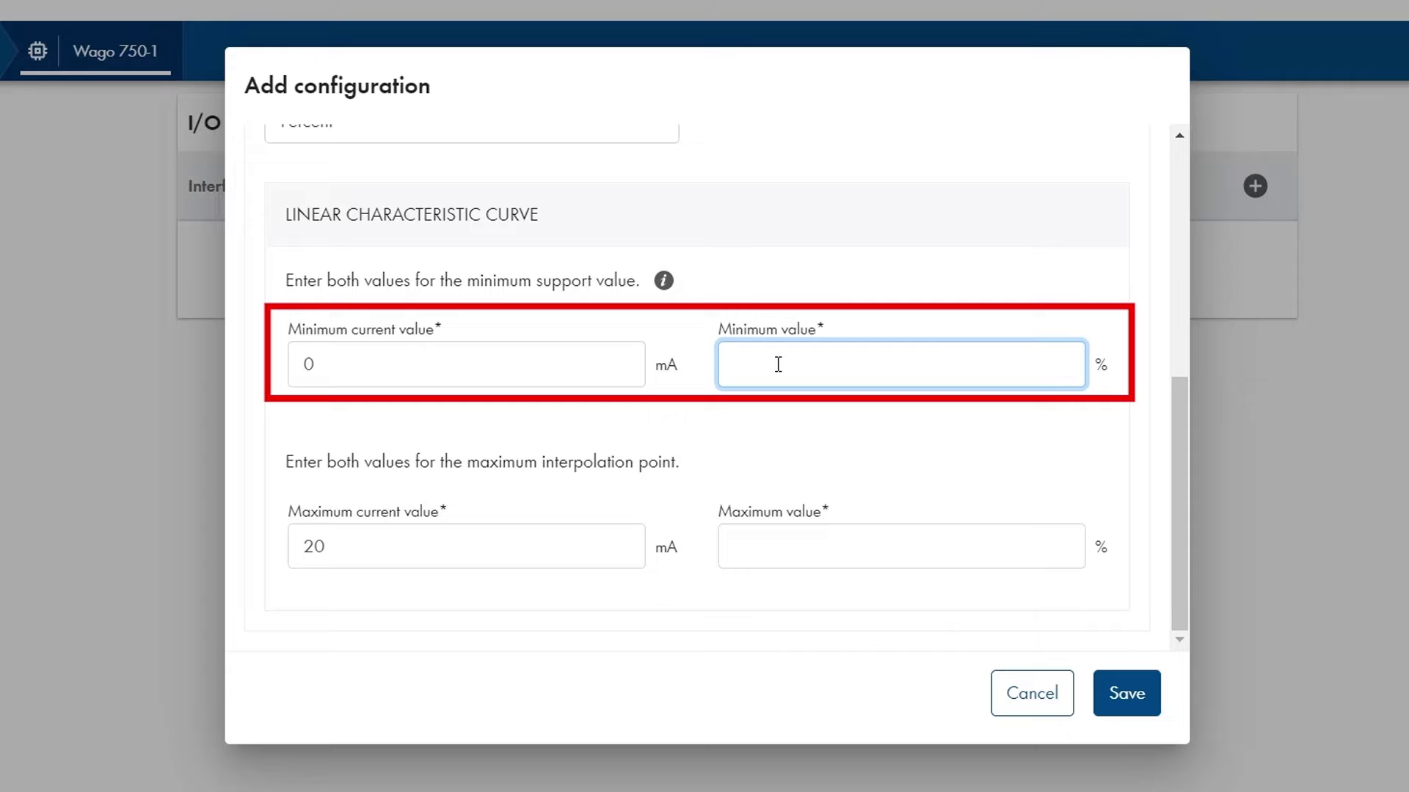
{"action": "type", "text": "0"}
{"action": "key", "text": "shift+Tab"}
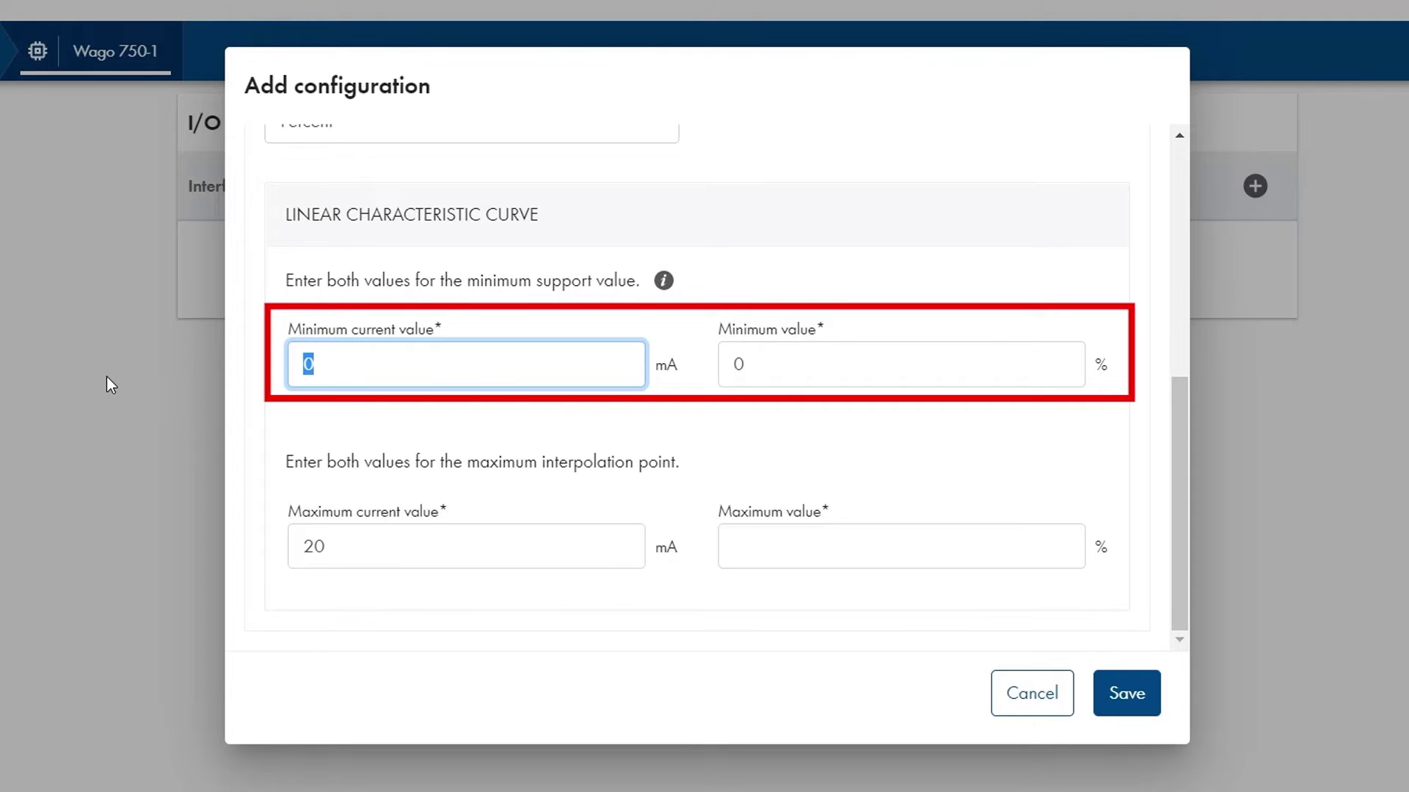
{"action": "type", "text": "4"}
{"action": "left_click", "coordinate": [416, 538]}
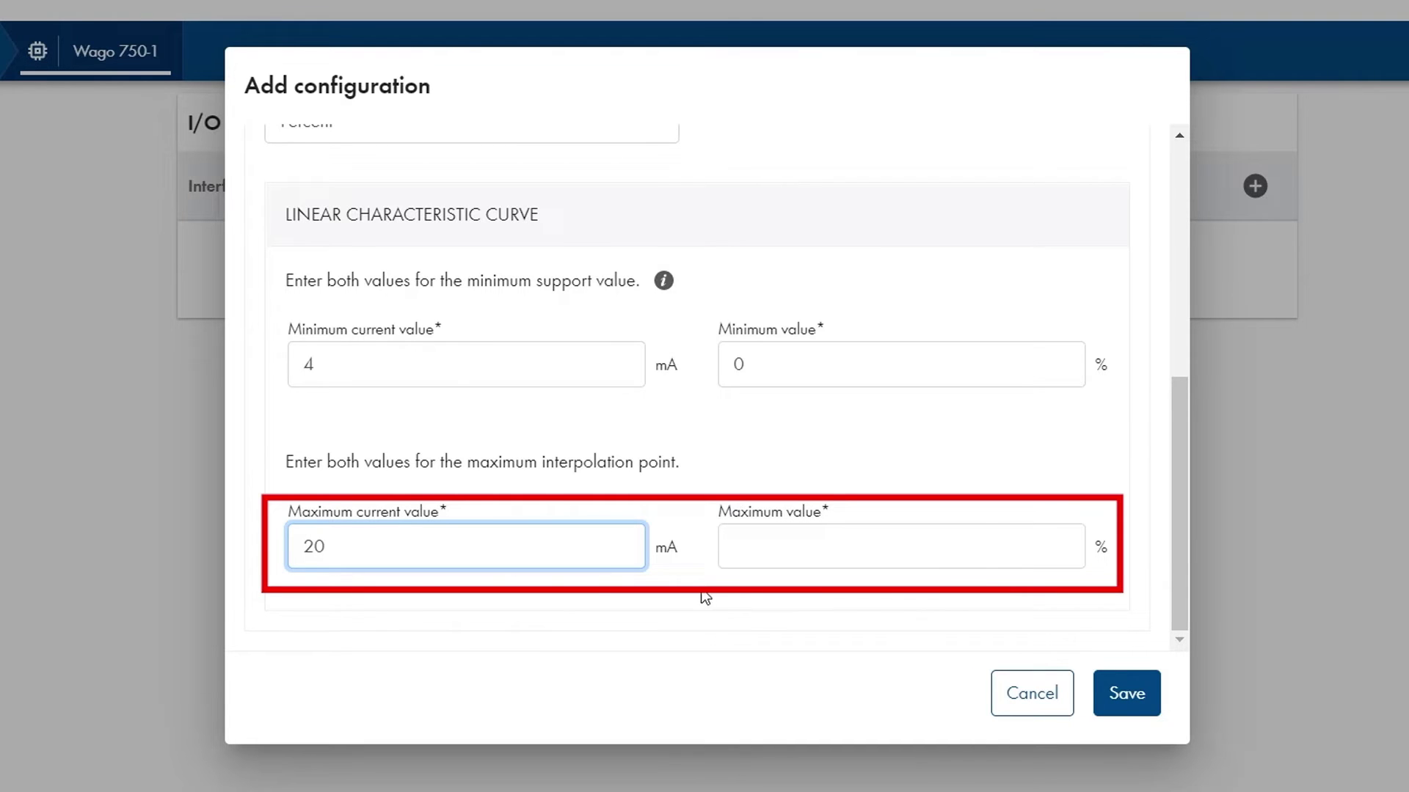
{"action": "left_click", "coordinate": [761, 551]}
{"action": "type", "text": "100"}
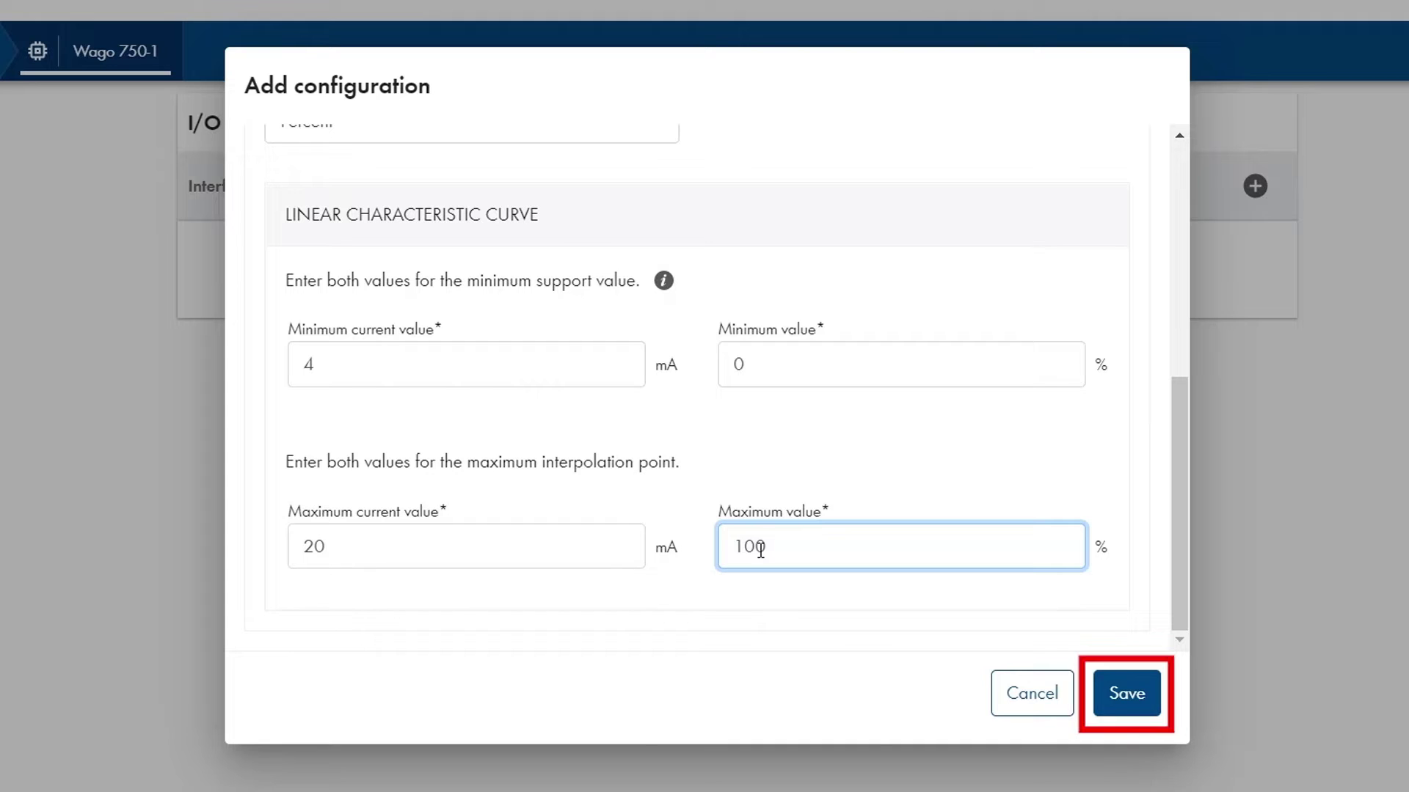
{"action": "left_click", "coordinate": [1128, 694]}
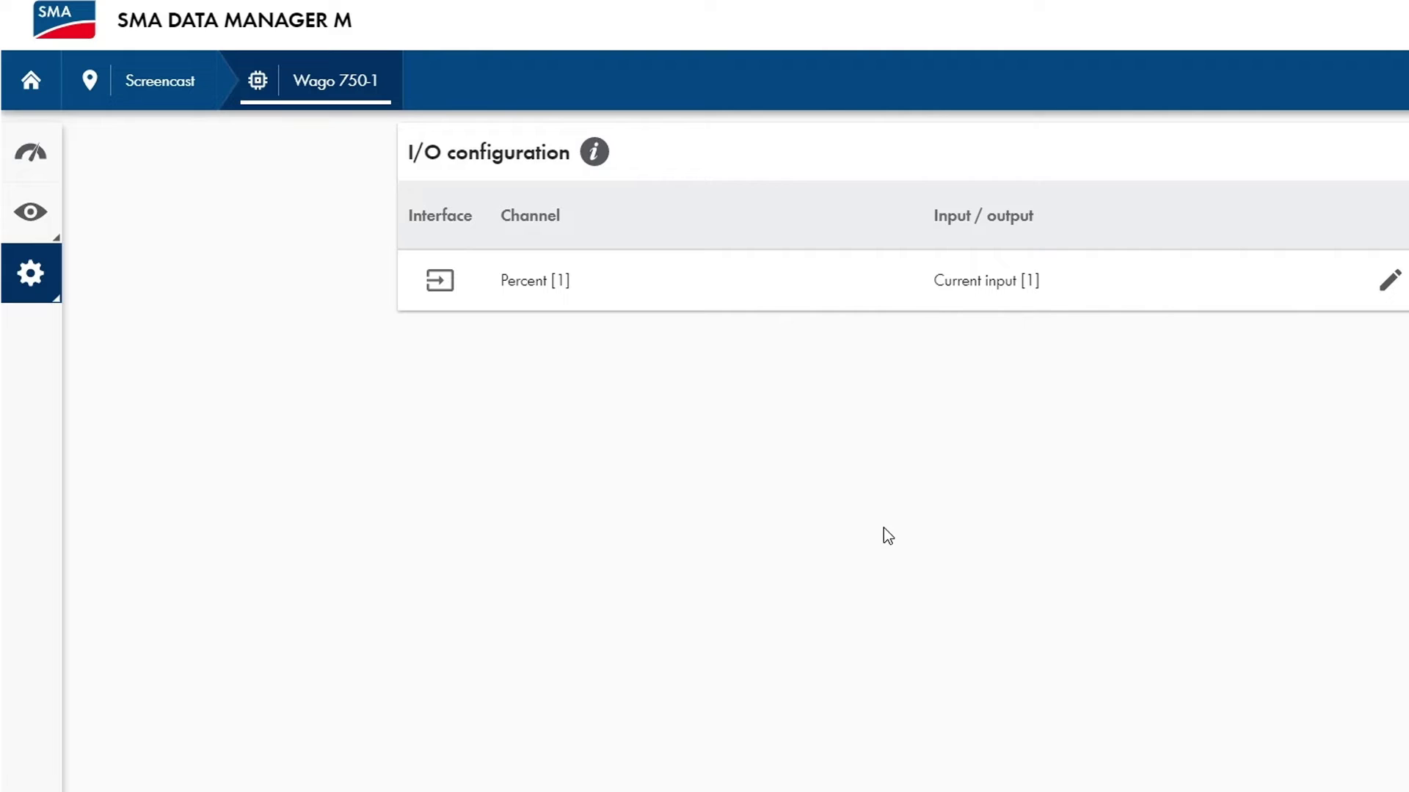
Open the Wago 750-1 dashboard to check its serial number and OK device state.
{"action": "left_click", "coordinate": [31, 154]}
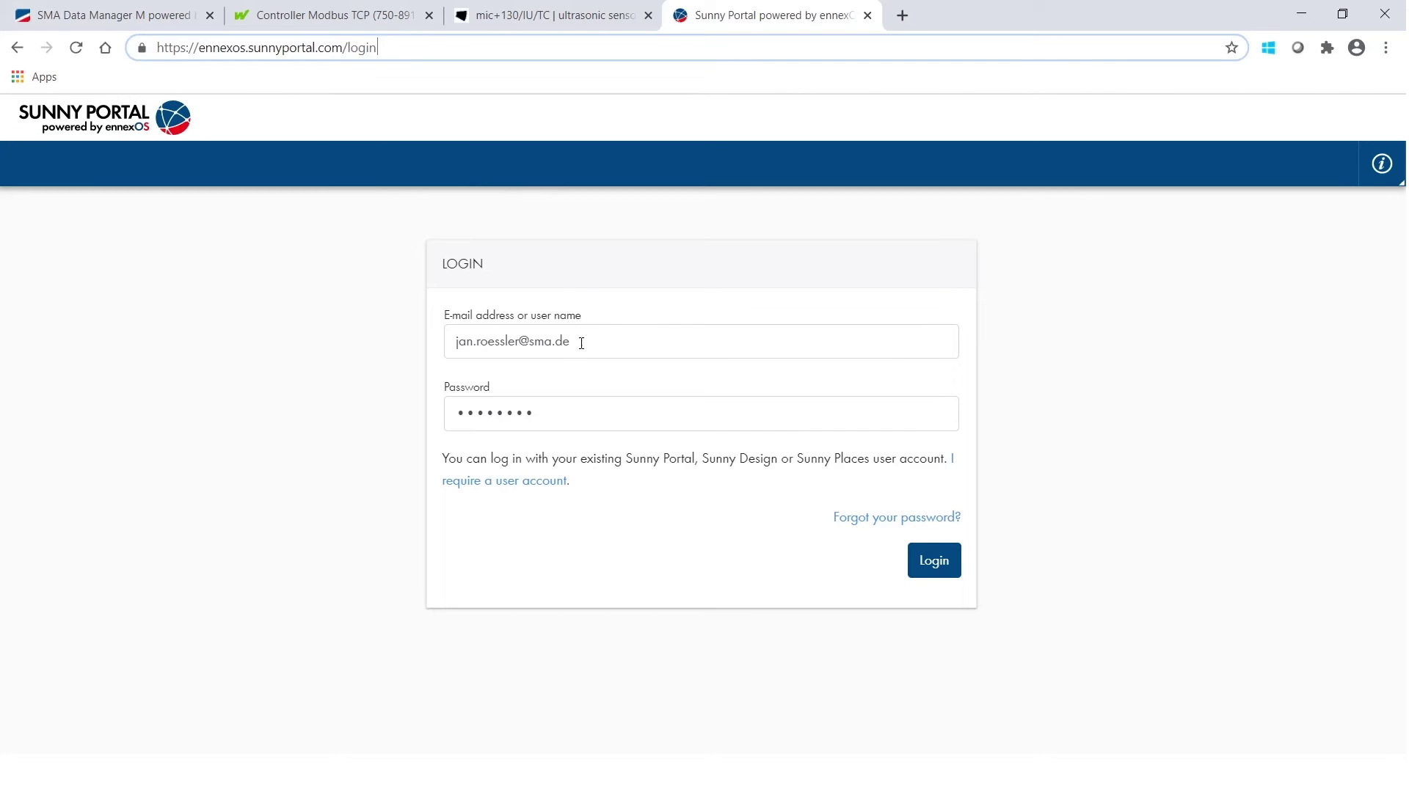
Sign in to Sunny Portal with the account e-mail and password.
{"action": "left_click", "coordinate": [585, 339]}
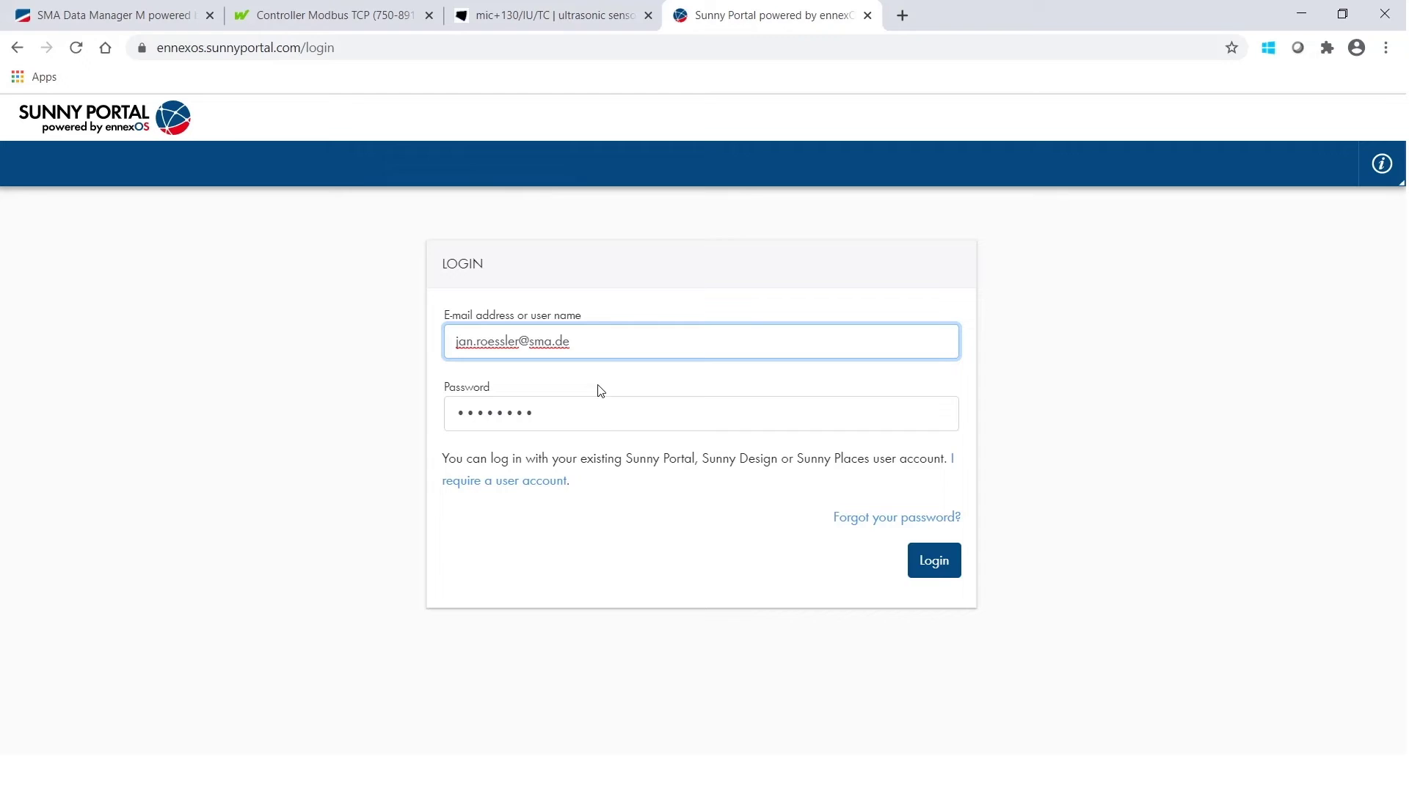
{"action": "left_click", "coordinate": [606, 415]}
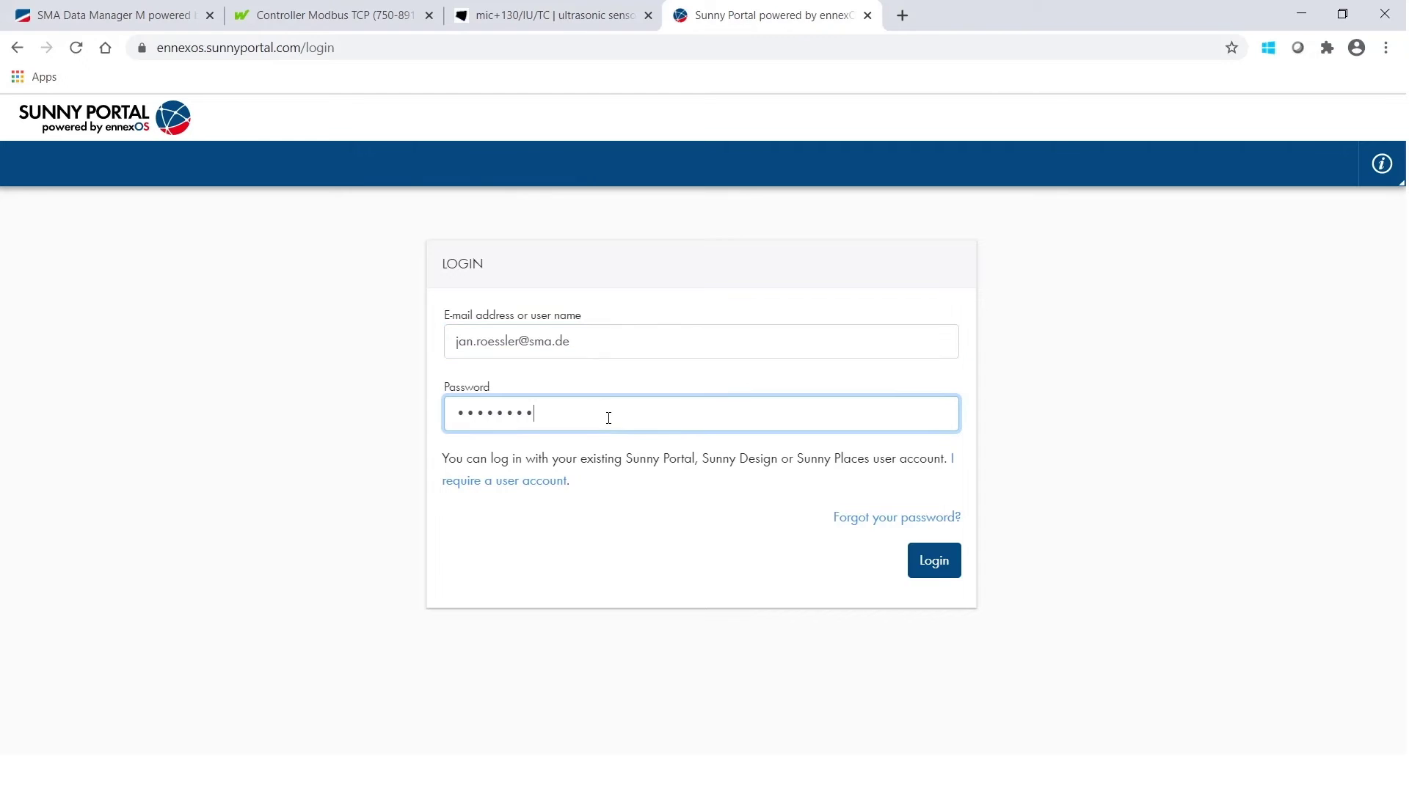
{"action": "left_click", "coordinate": [934, 562]}
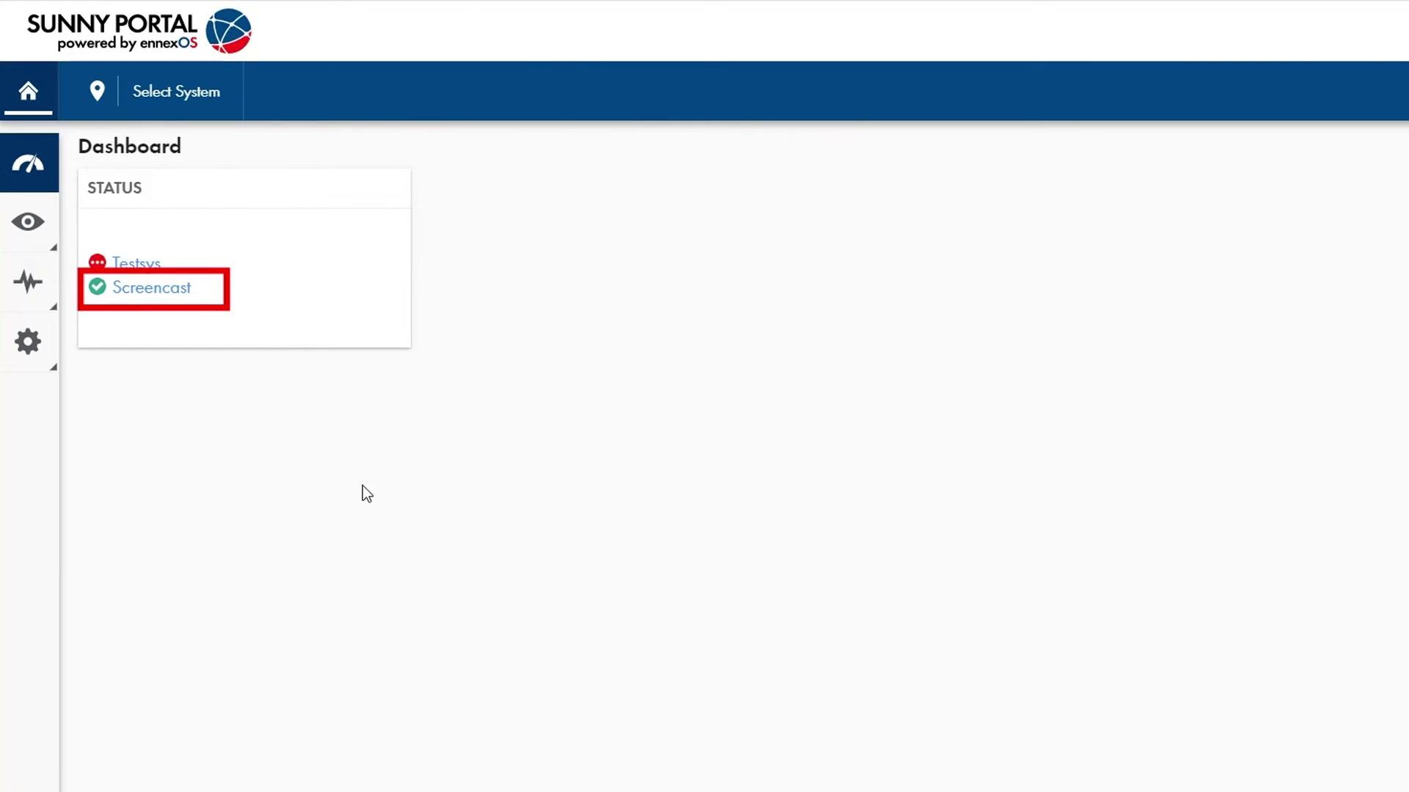
Open the Screencast system and select the Wago 750-1 device dashboard.
{"action": "left_click", "coordinate": [181, 297]}
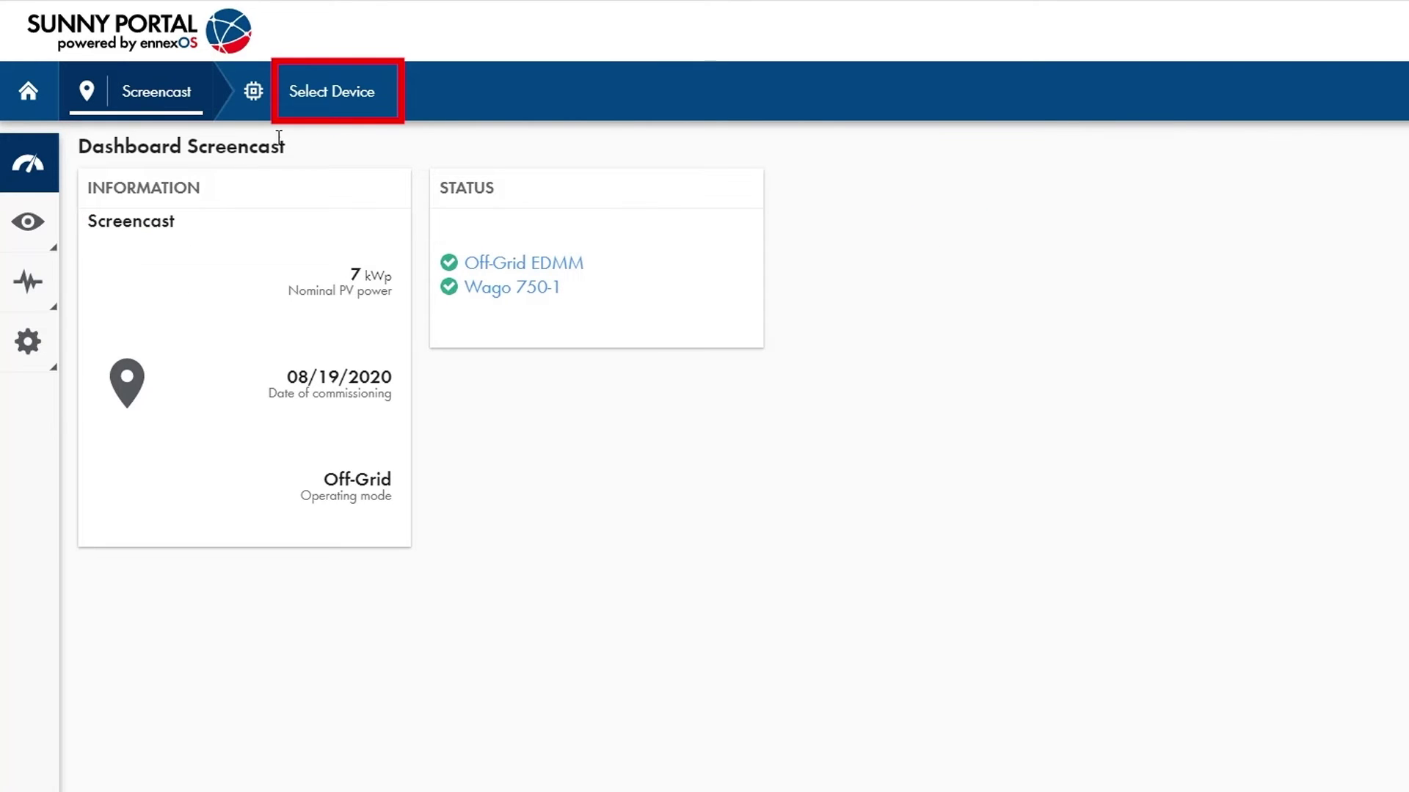
{"action": "left_click", "coordinate": [316, 106]}
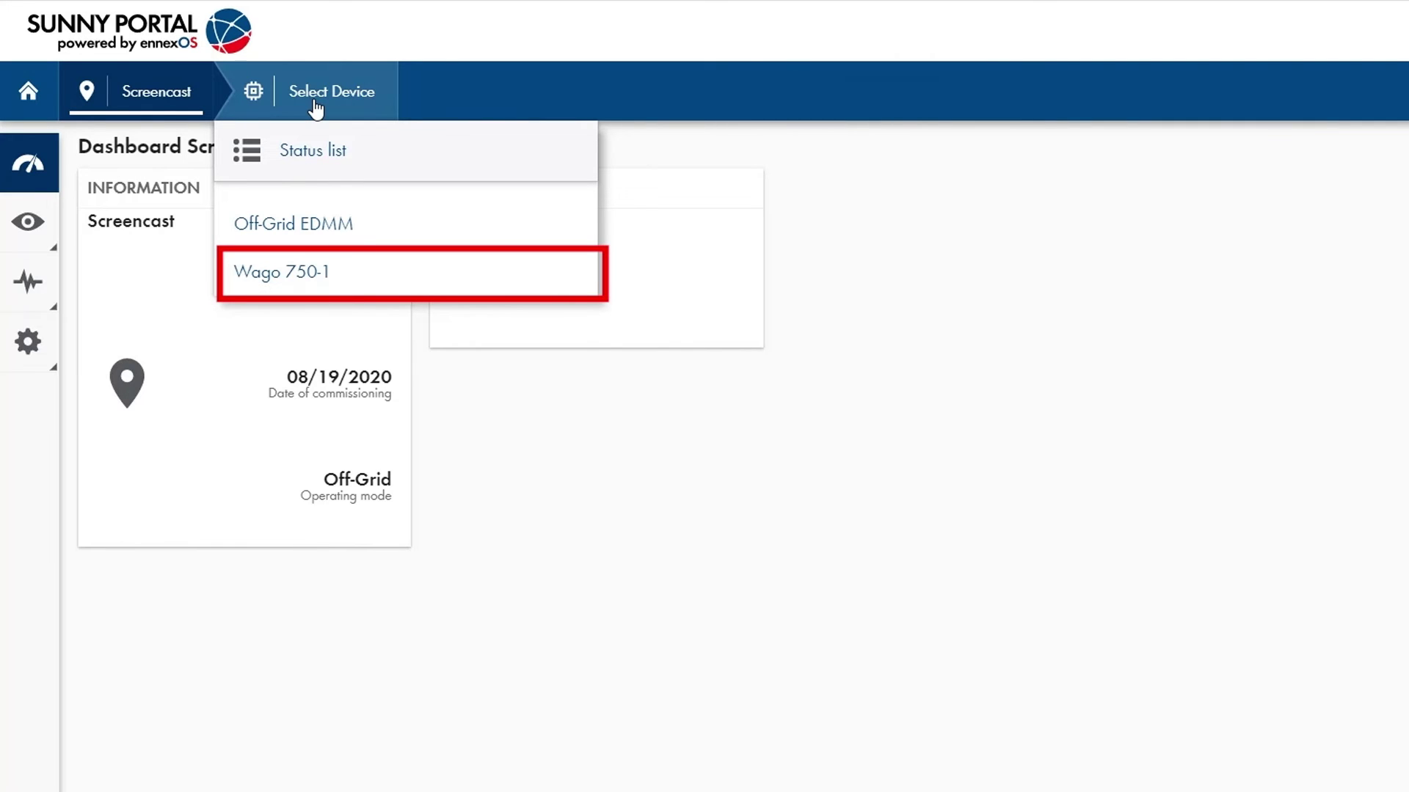
{"action": "left_click", "coordinate": [291, 297]}
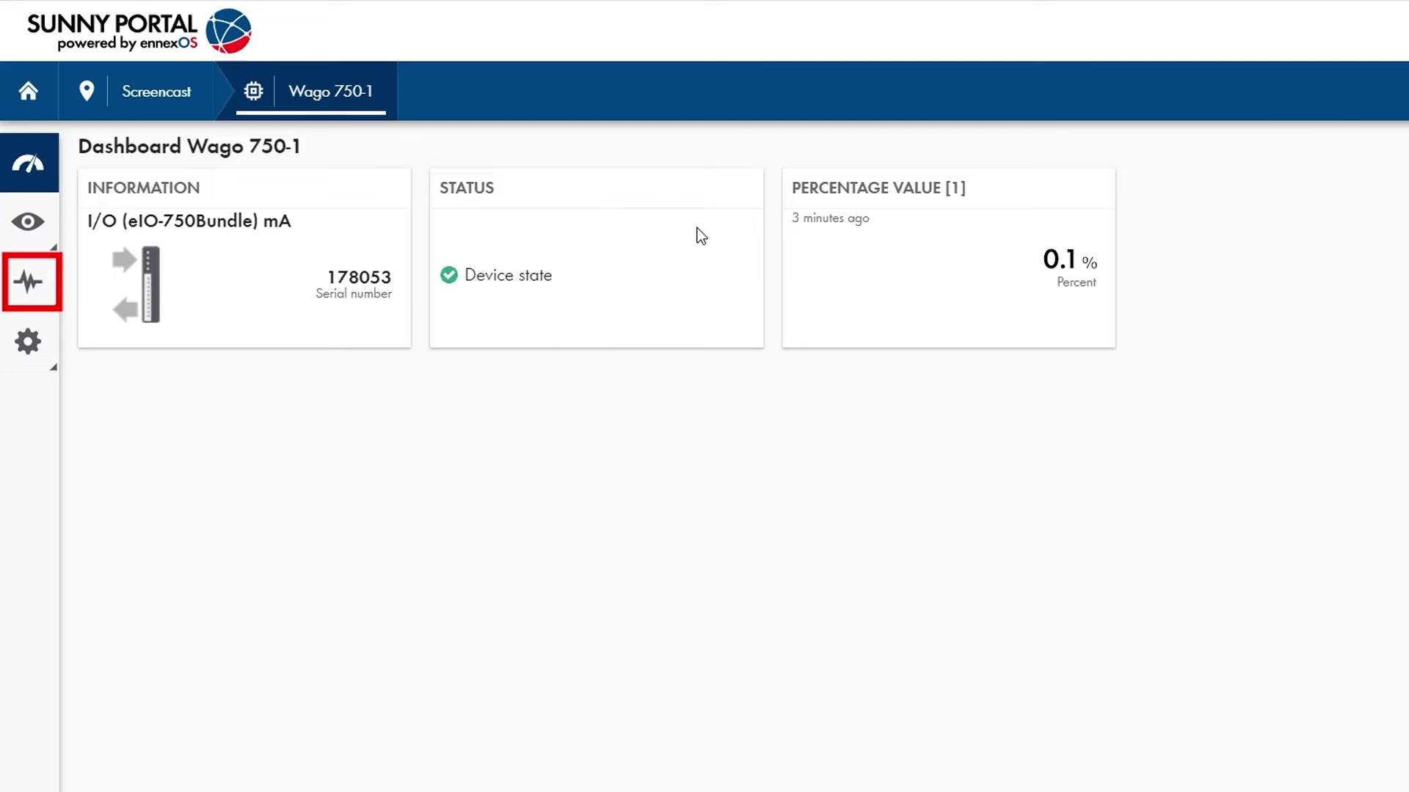
Open Analysis Pro for Wago 750-1, plot the Percent values, and show 08/19/2020.
{"action": "left_click", "coordinate": [33, 280]}
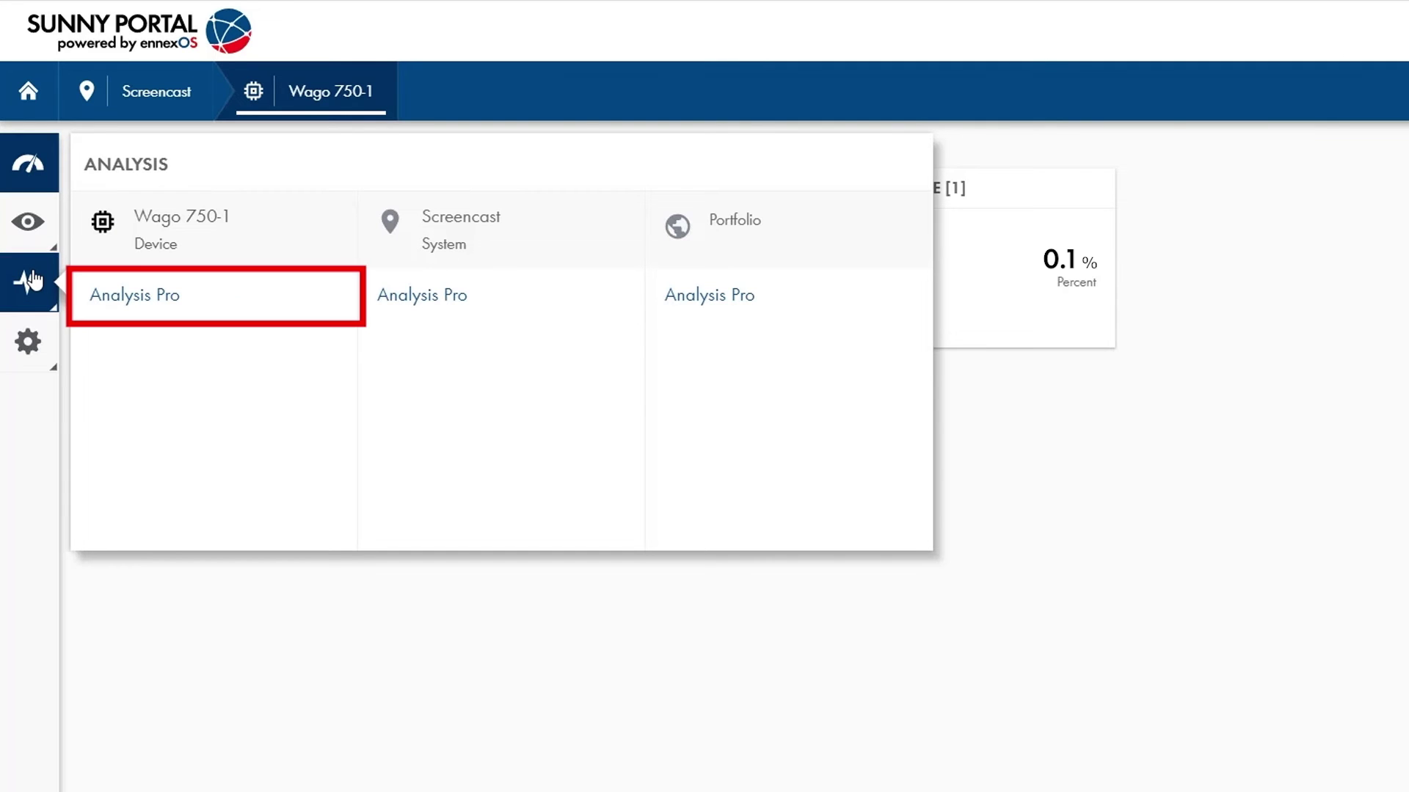
{"action": "left_click", "coordinate": [124, 308]}
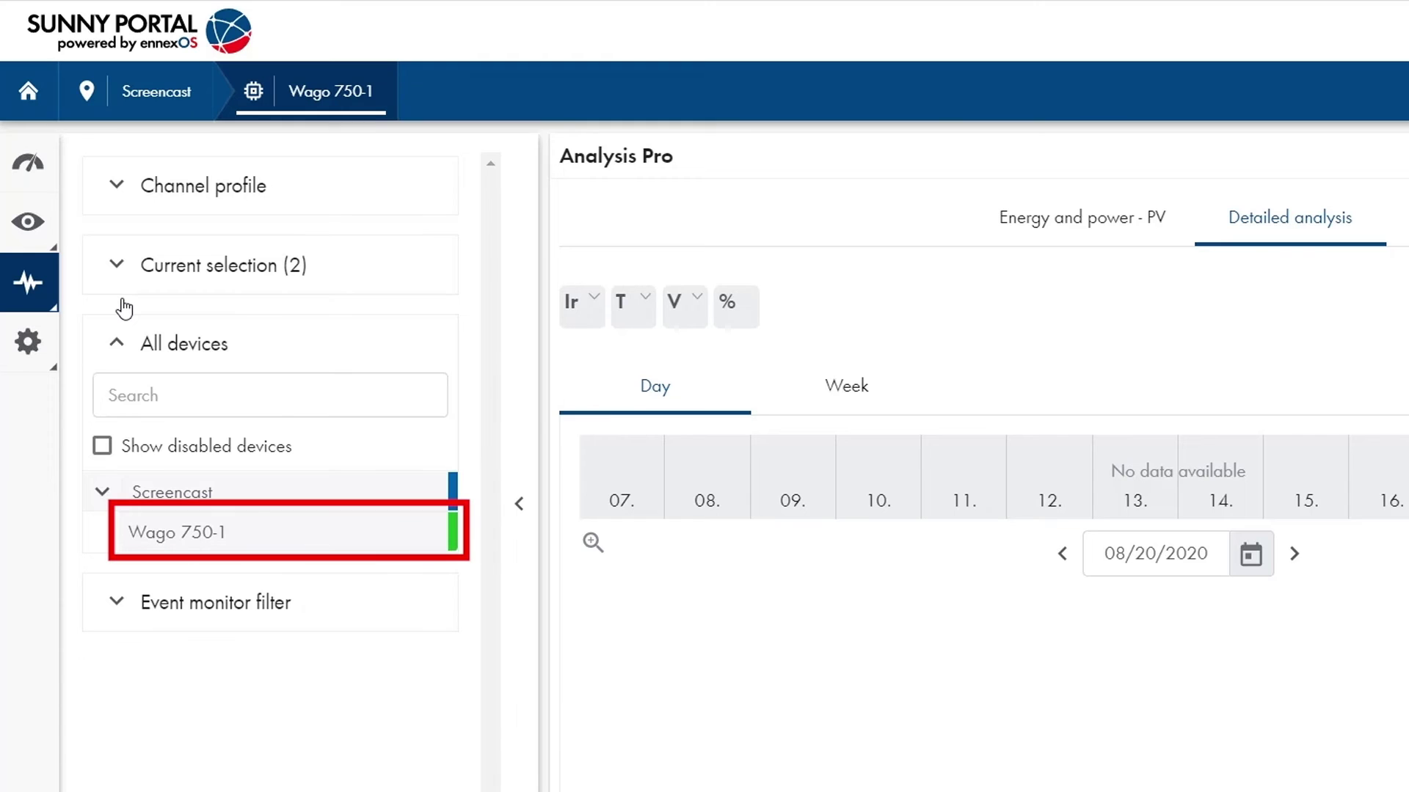
{"action": "mouse_move", "coordinate": [298, 548]}
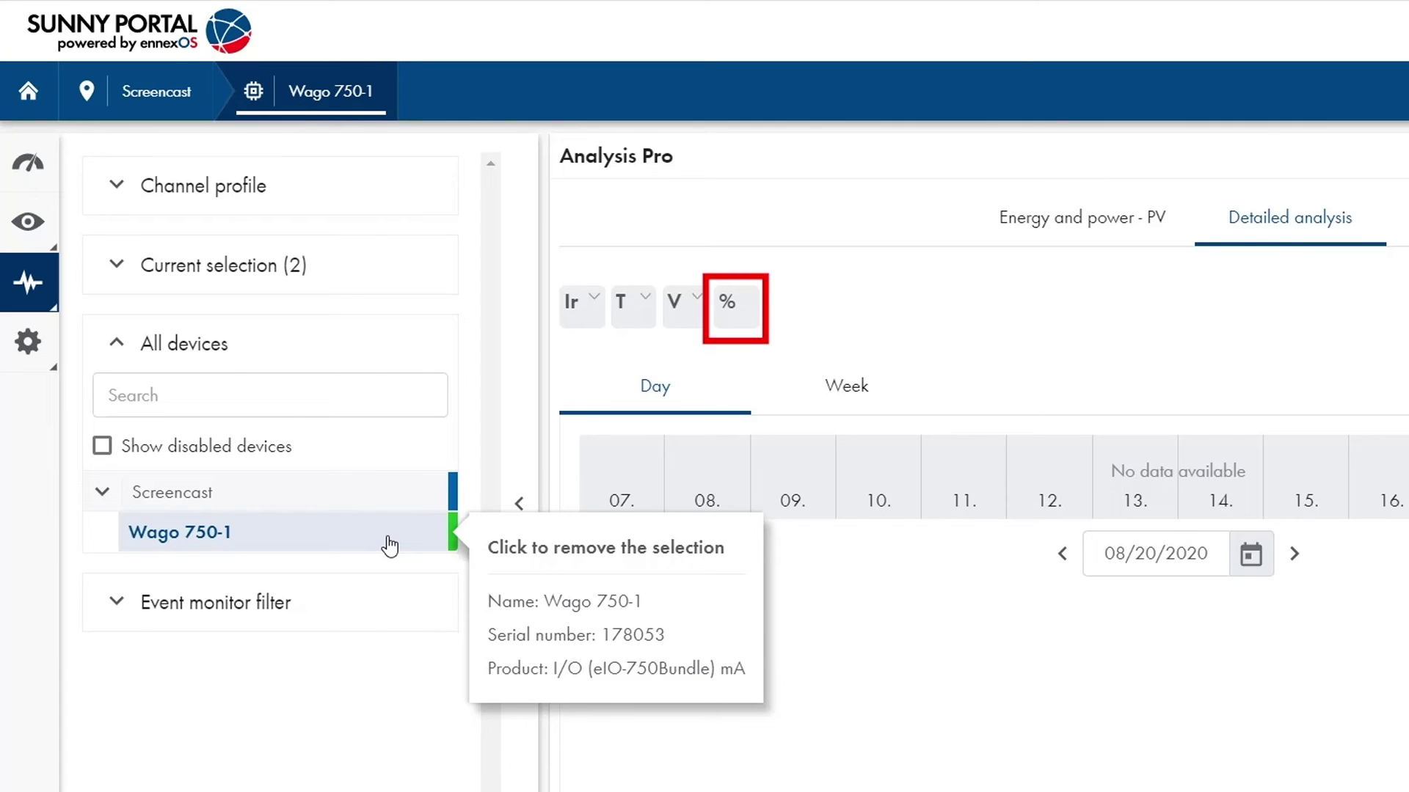
{"action": "left_click", "coordinate": [755, 320]}
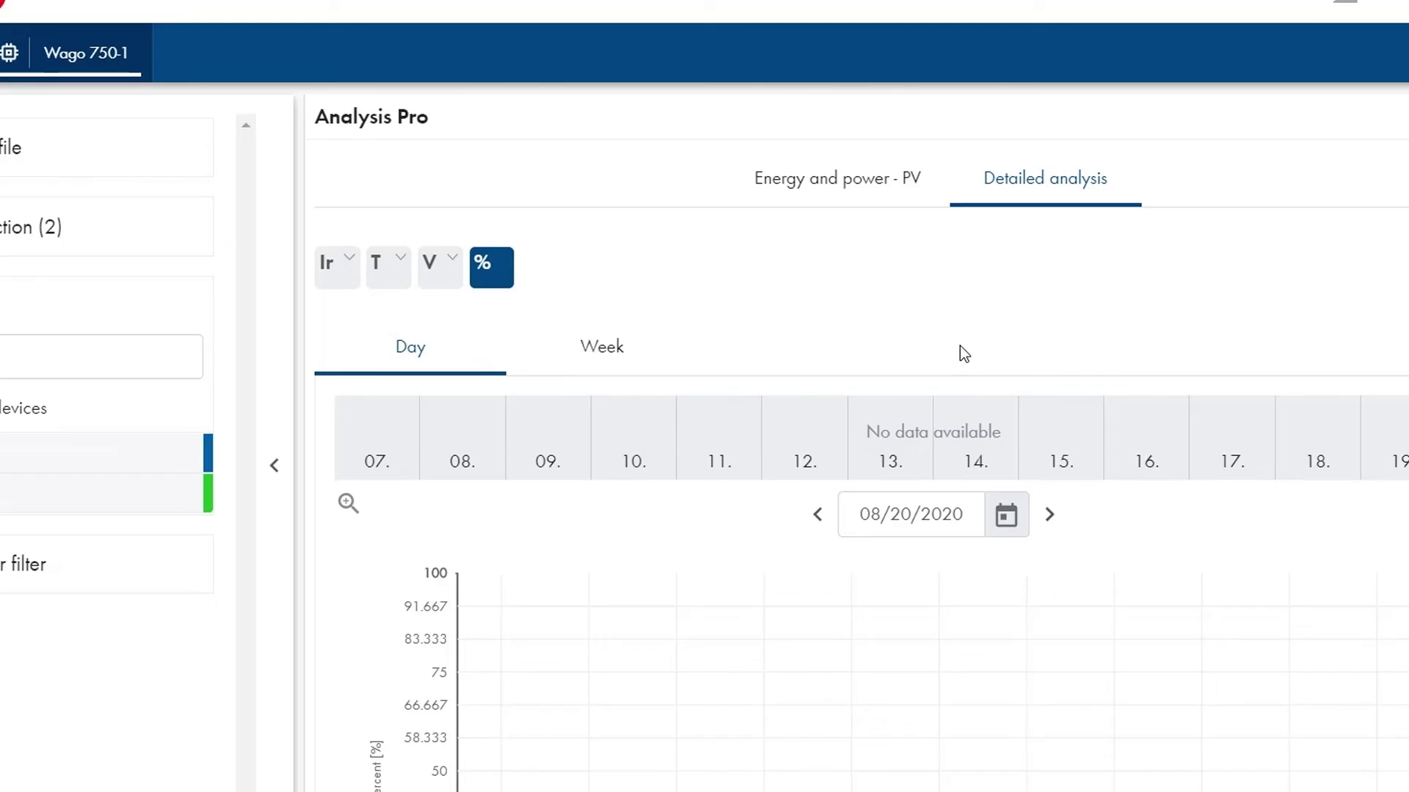
{"action": "scroll", "coordinate": [960, 346], "scroll_direction": "down", "scroll_amount": 4}
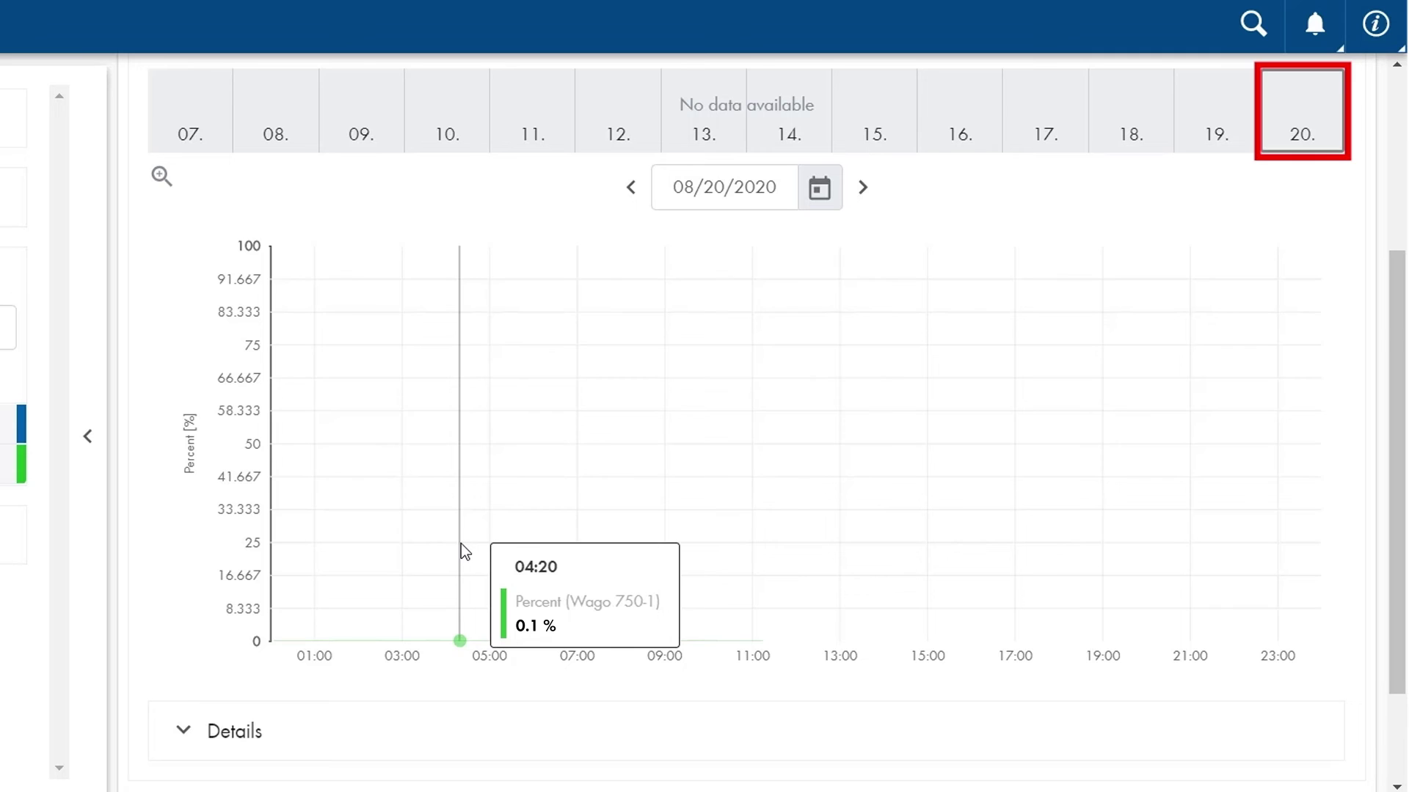
{"action": "left_click", "coordinate": [1238, 96]}
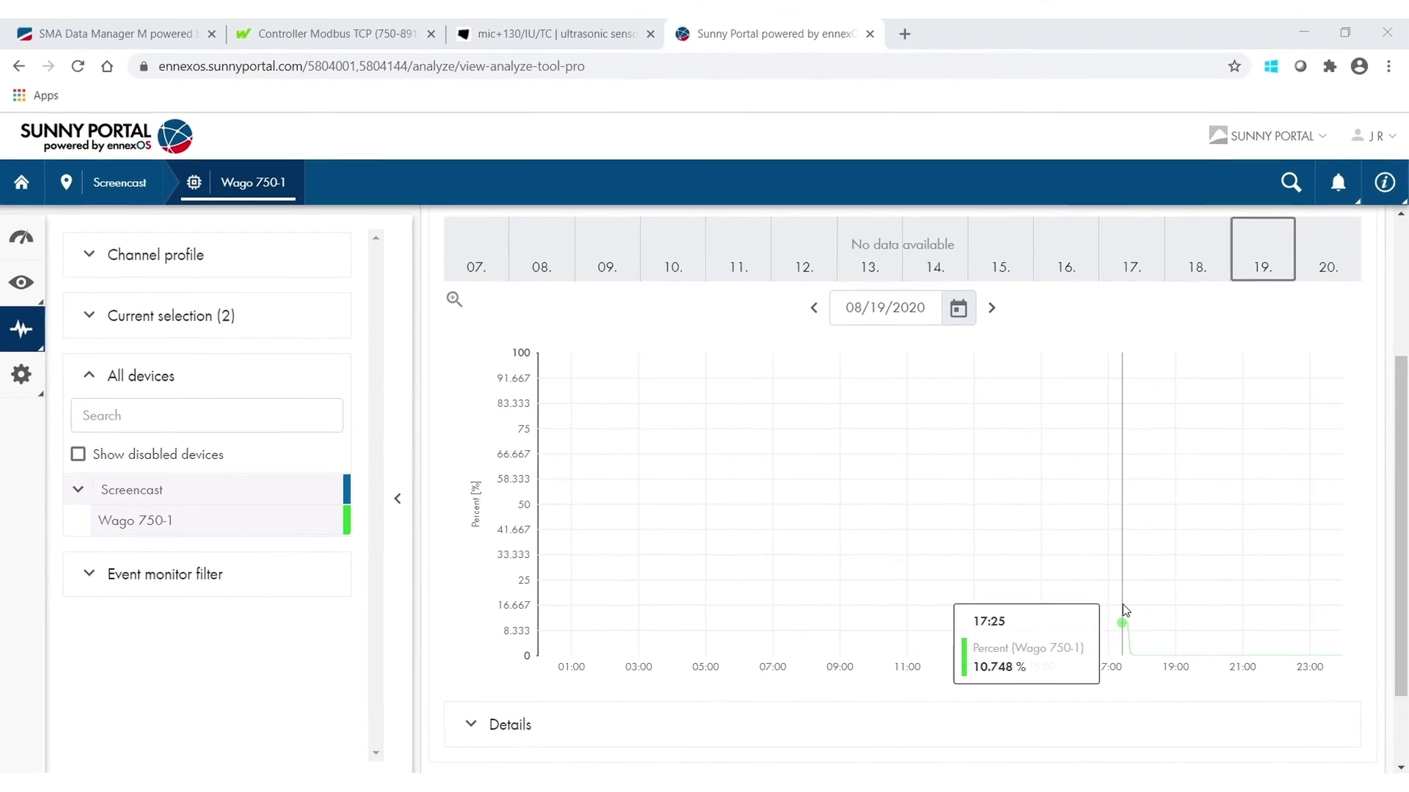
Bring up the vertical_vs_horizontal_fuel_tank.PNG diagram in Windows Photos.
{"action": "key", "text": "alt+Tab"}
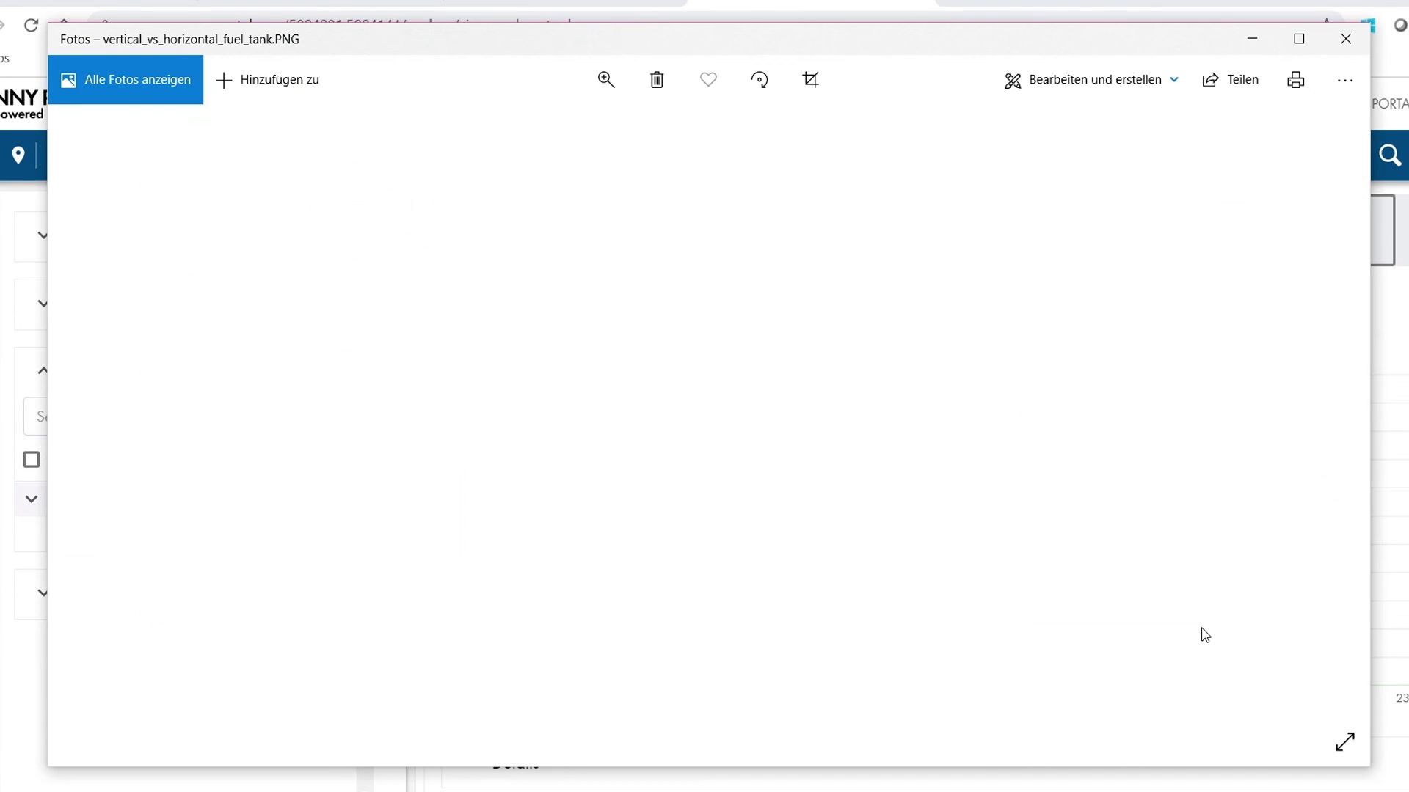